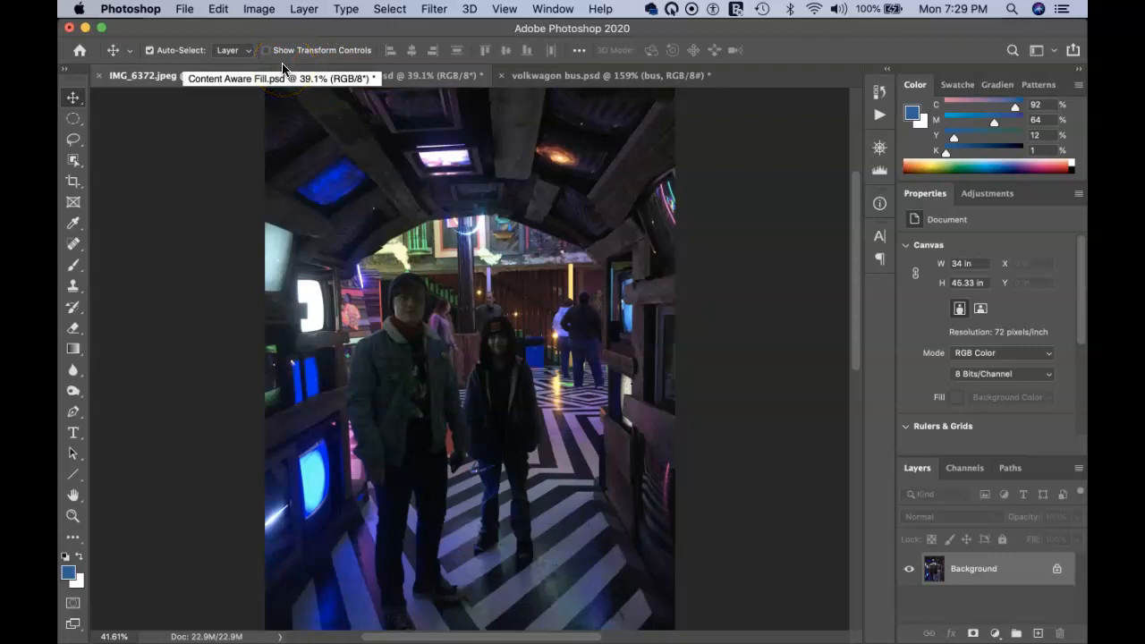
Open the Shadows/Highlights adjustment and set the shadows to 36% amount, 59% tone and 69 px radius
left_click(257, 11)
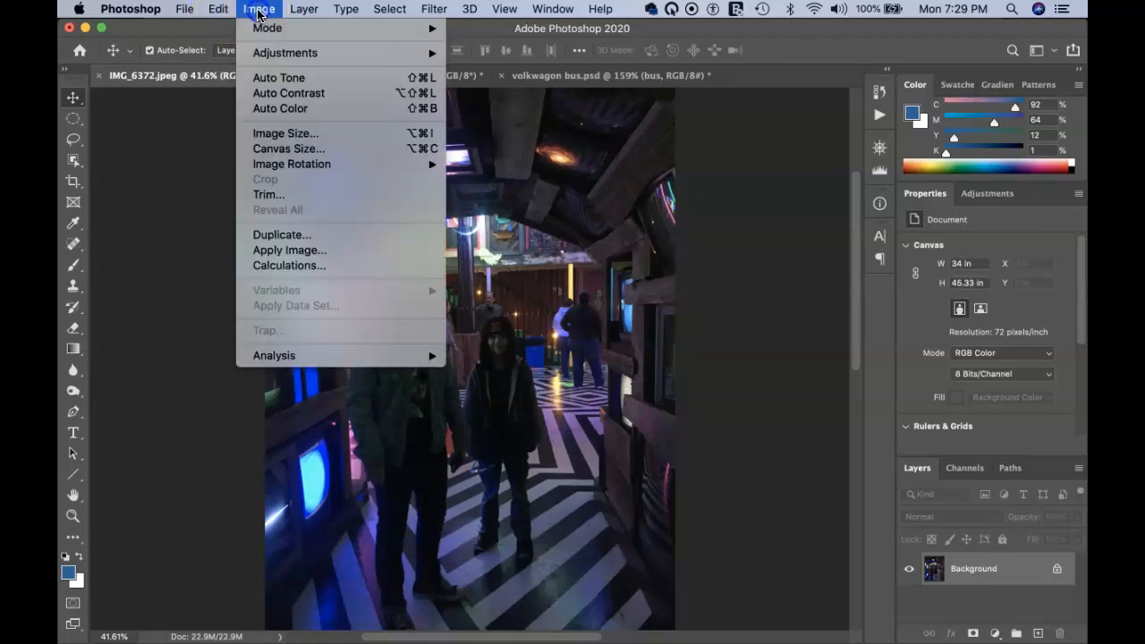
mouse_move(281, 59)
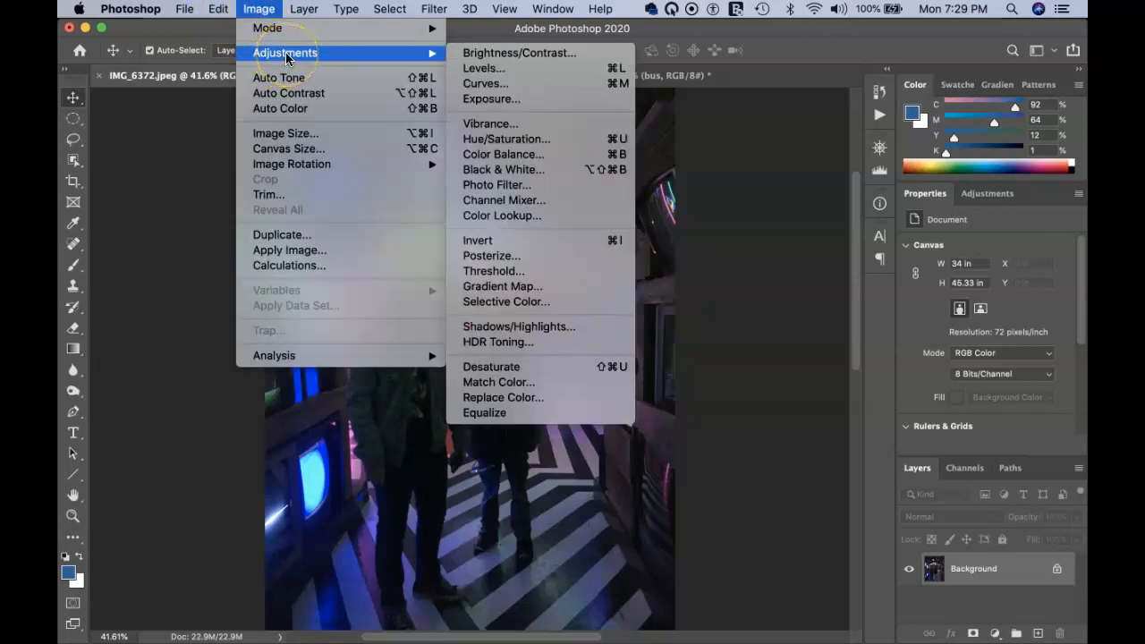
left_click(571, 326)
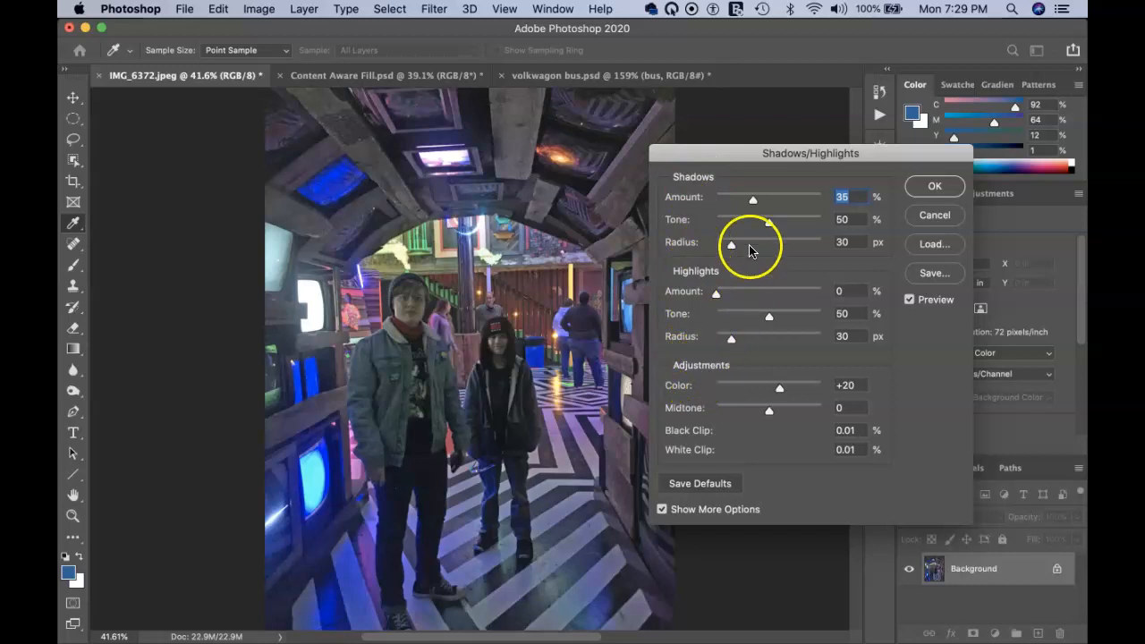
mouse_move(753, 198)
left_mouse_down()
mouse_move(734, 199)
mouse_move(755, 203)
left_mouse_up()
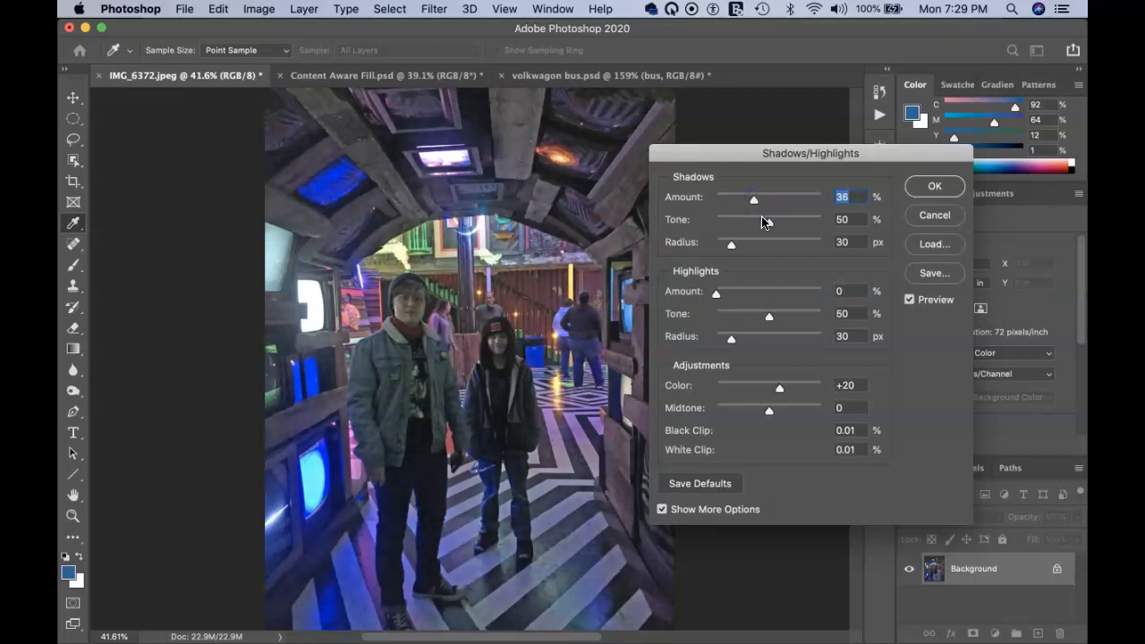
left_click(766, 223)
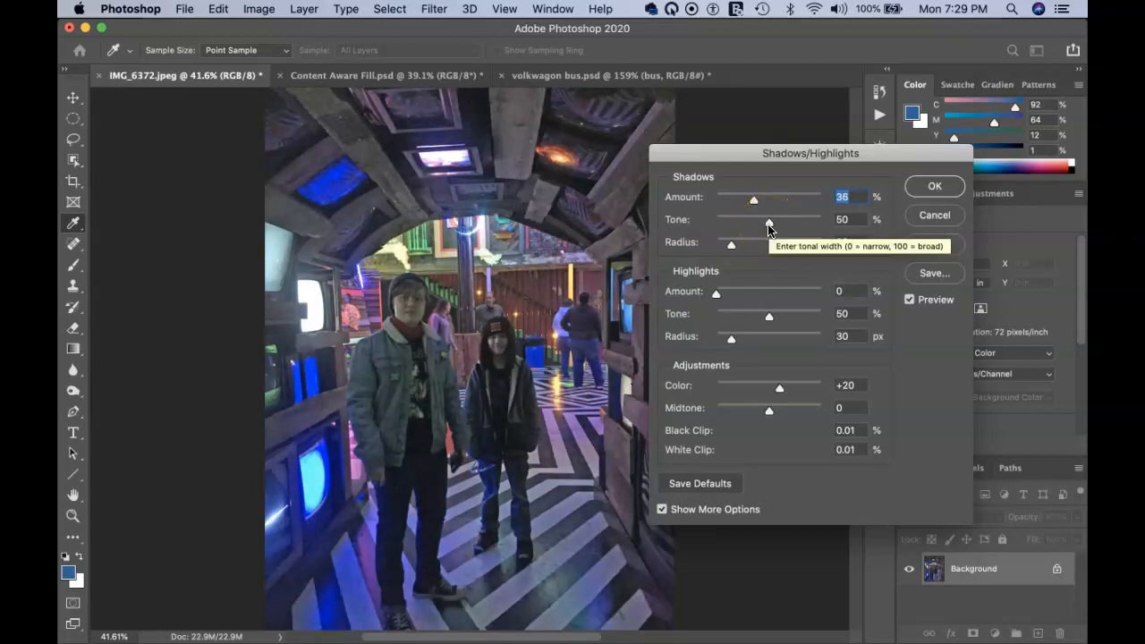
left_click_drag(768, 225, 724, 249)
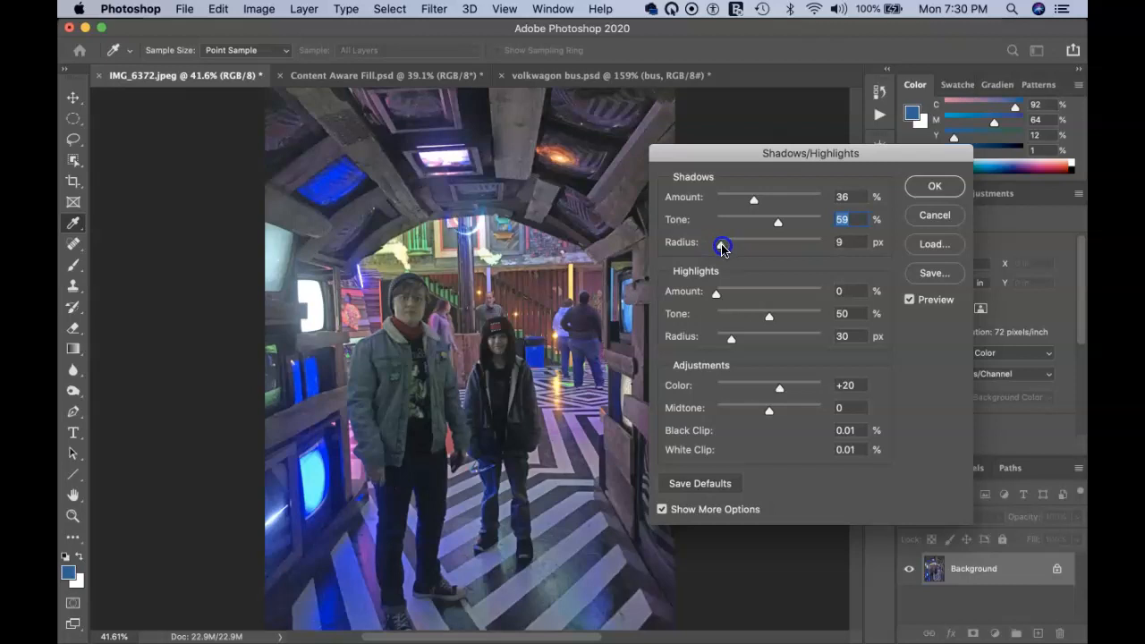
left_click_drag(723, 249, 755, 251)
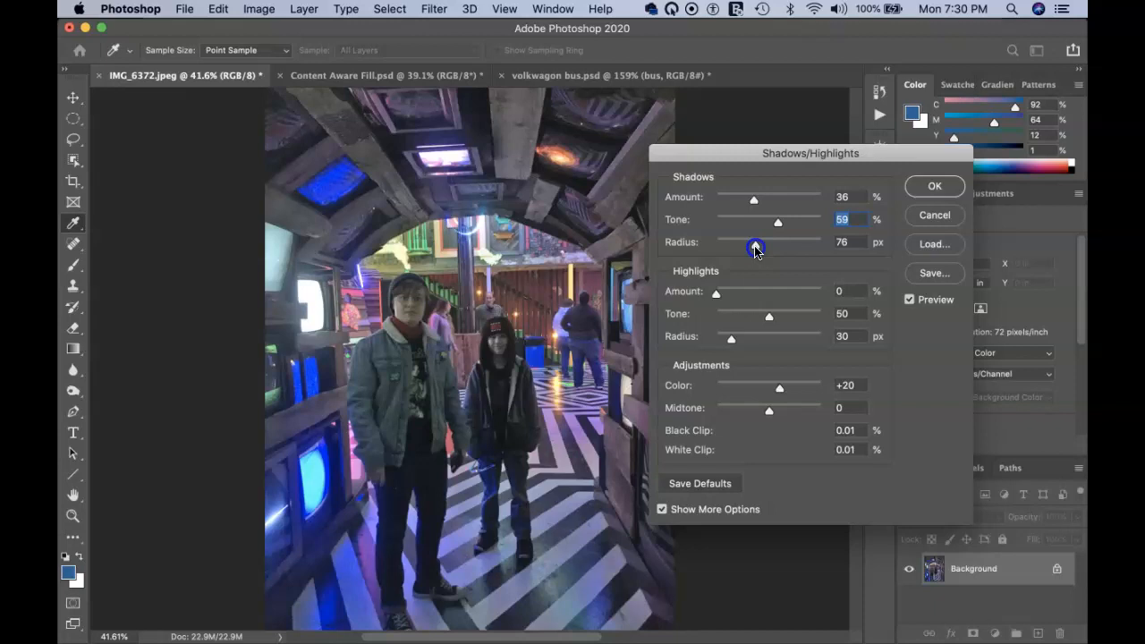
mouse_move(756, 252)
left_mouse_down()
mouse_move(800, 254)
mouse_move(741, 249)
mouse_move(753, 251)
left_mouse_up()
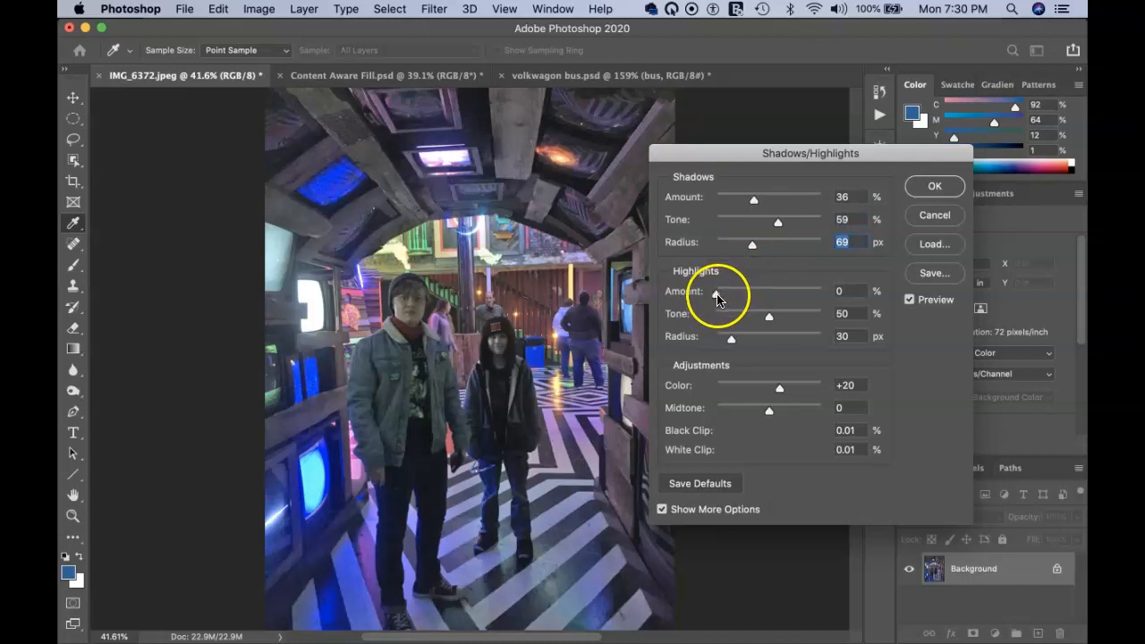
Set highlights to 34% amount, 55% tone and 46 px radius, with color +62 and midtone +8, and apply the Shadows/Highlights adjustment
left_click_drag(717, 299, 774, 317)
left_click_drag(730, 338, 740, 341)
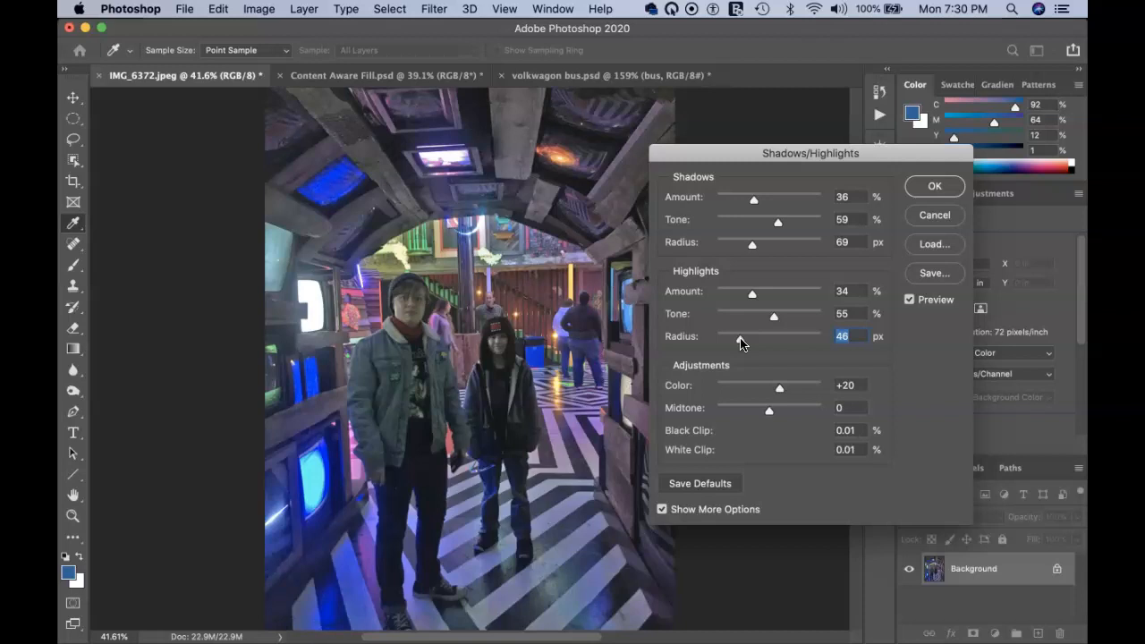
left_click_drag(779, 388, 774, 414)
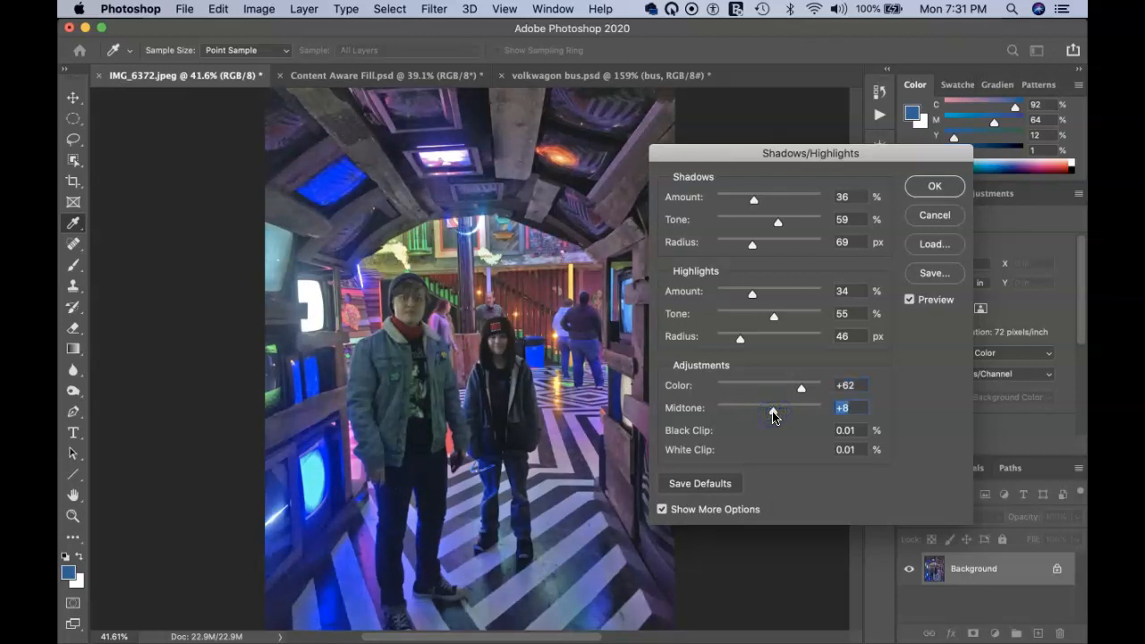
left_click(906, 301)
left_click(908, 300)
left_click(931, 188)
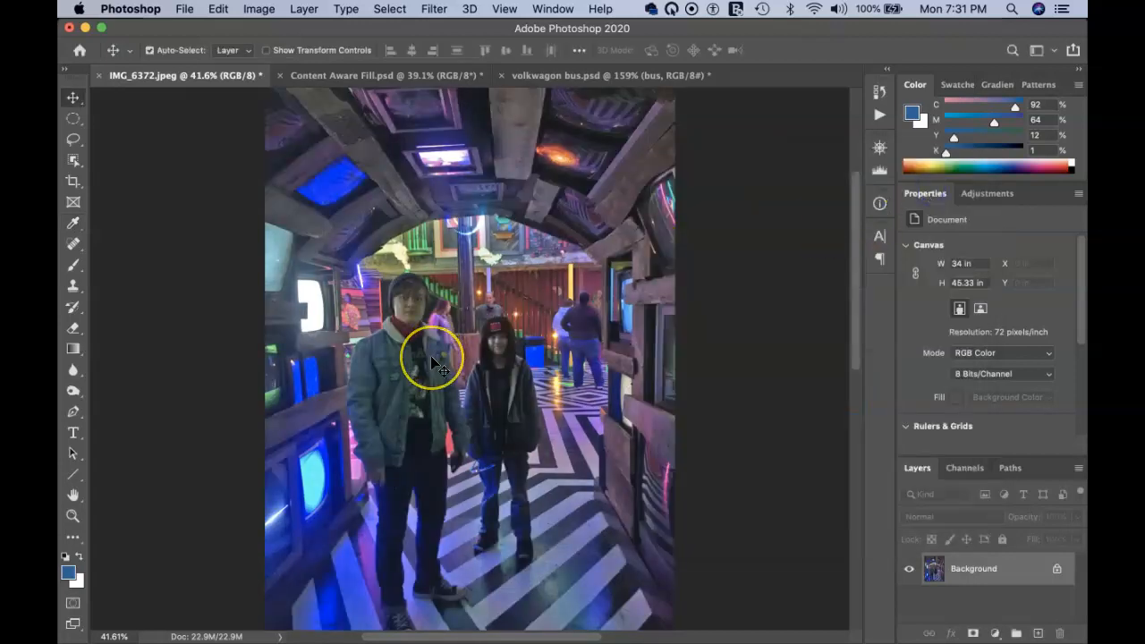
Open the Reduce Noise filter and bring the two people in the foreground into its preview
scroll(431, 360, "up", 2)
scroll(431, 360, "up", 5)
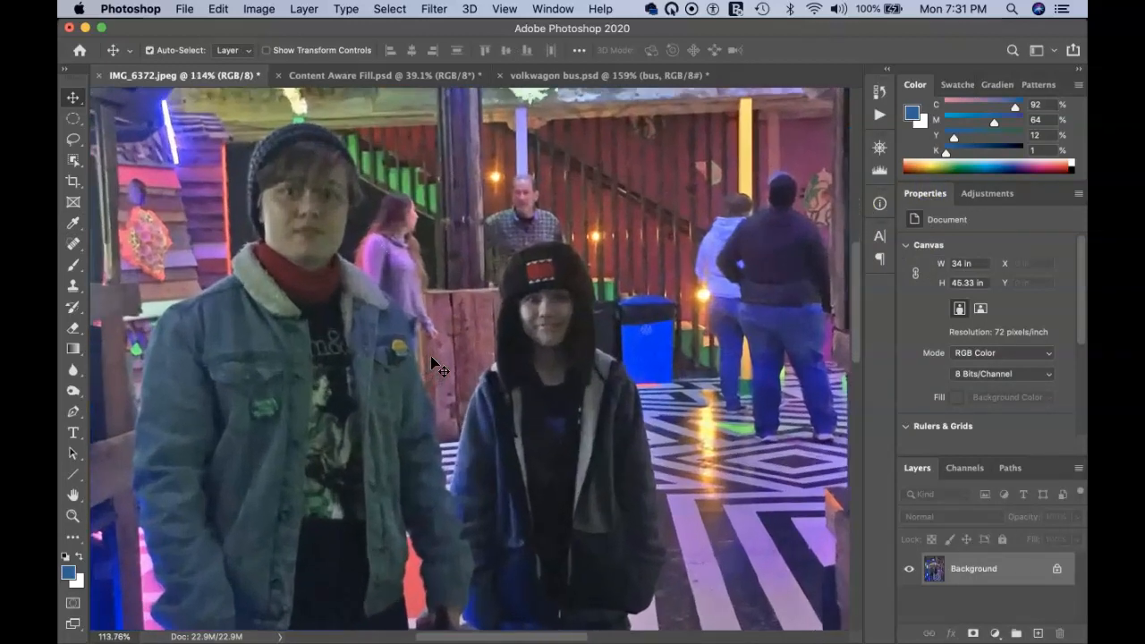
scroll(431, 359, "left", 3)
scroll(431, 360, "up", 2)
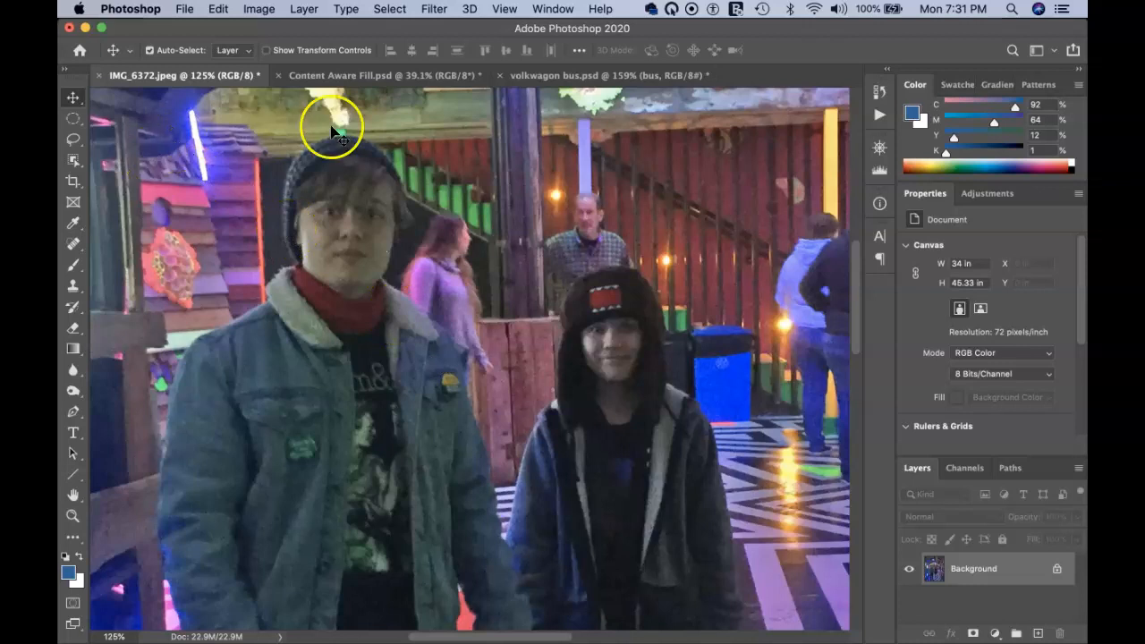
left_click(436, 11)
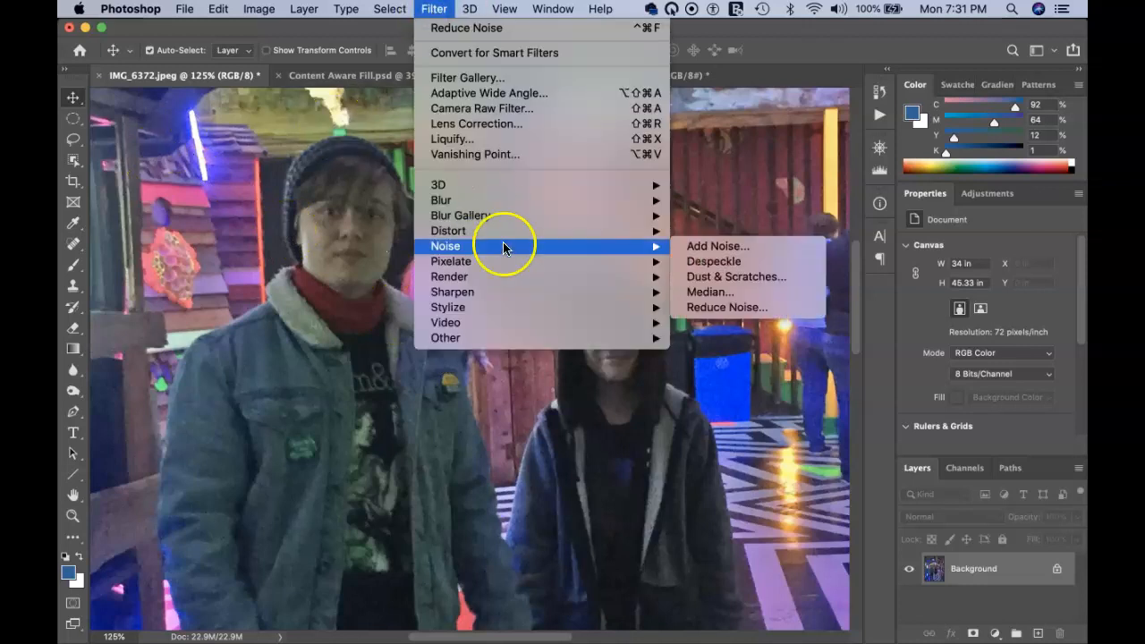
mouse_move(508, 294)
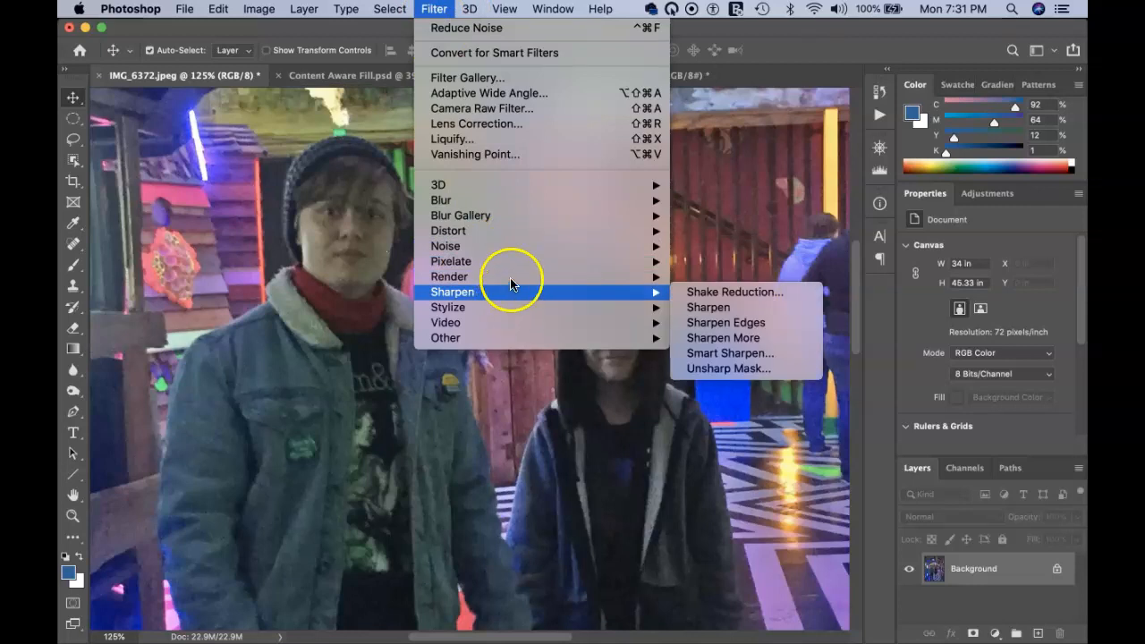
mouse_move(518, 249)
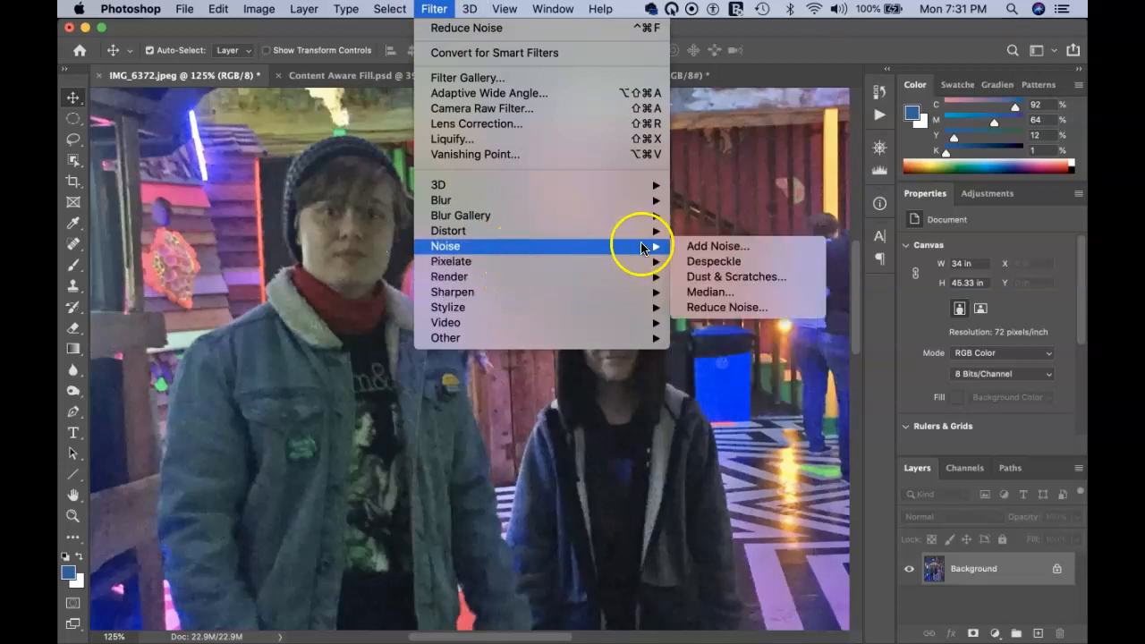
left_click(778, 308)
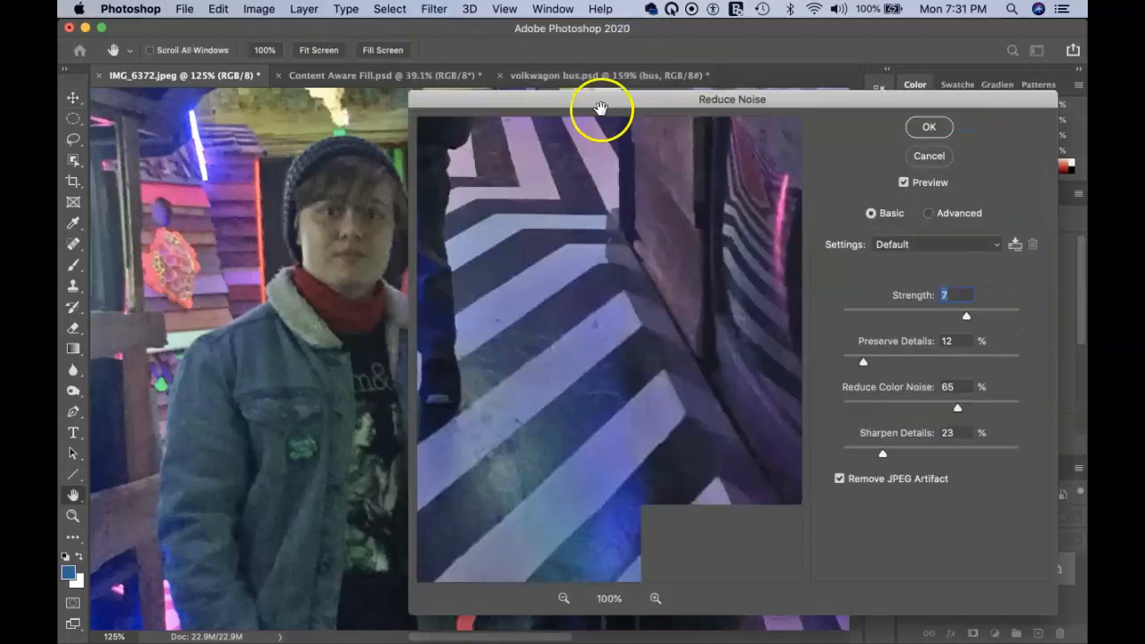
left_click_drag(489, 191, 604, 347)
left_click_drag(526, 256, 697, 460)
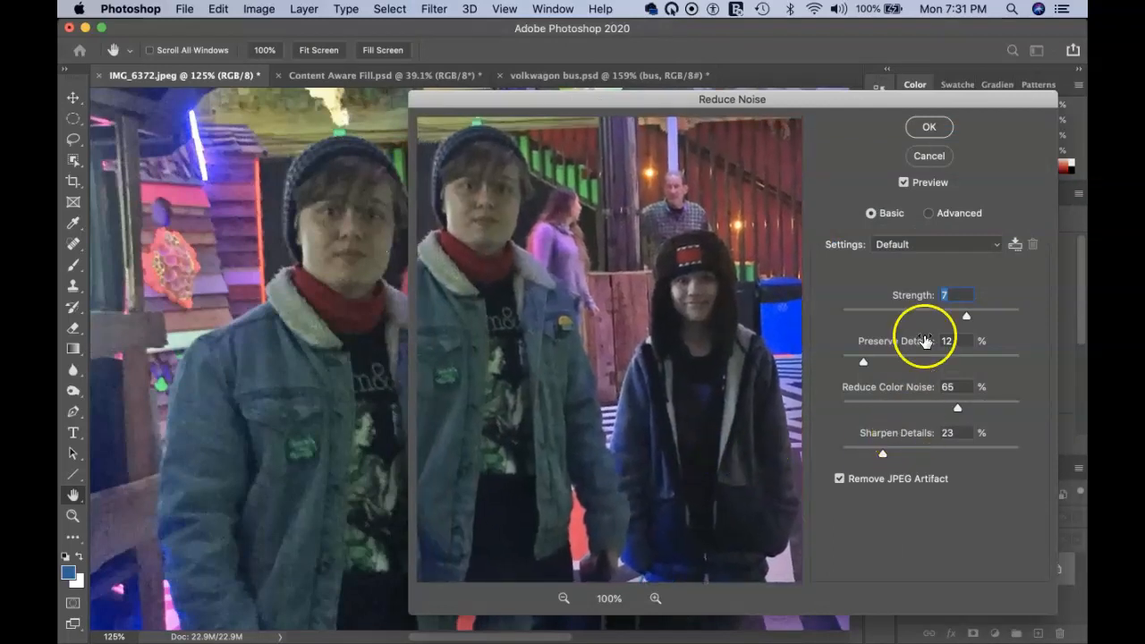
Set the noise reduction to strength 8, preserve details 10% and sharpen details 16%
mouse_move(965, 321)
left_mouse_down()
mouse_move(894, 320)
mouse_move(969, 329)
left_mouse_up()
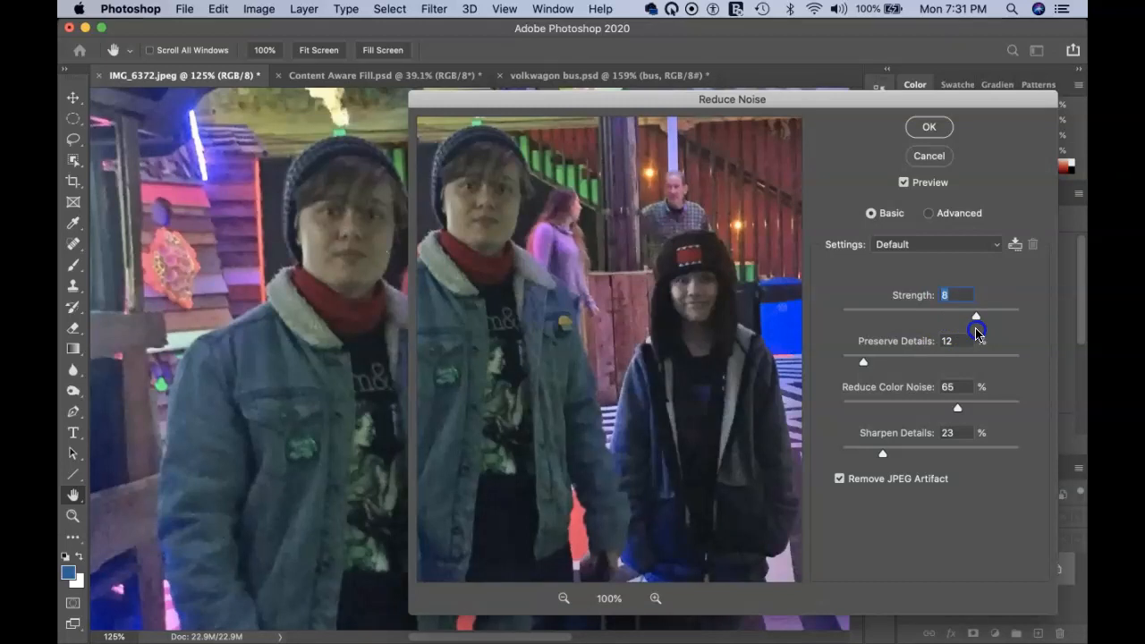
left_click_drag(976, 333, 983, 335)
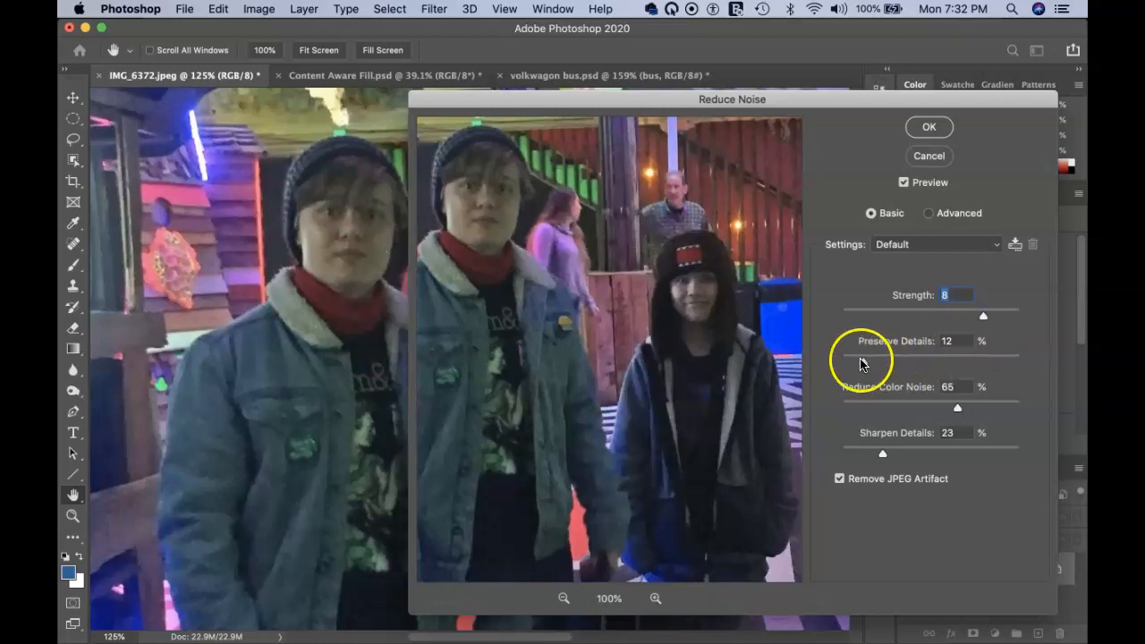
left_click_drag(863, 361, 923, 368)
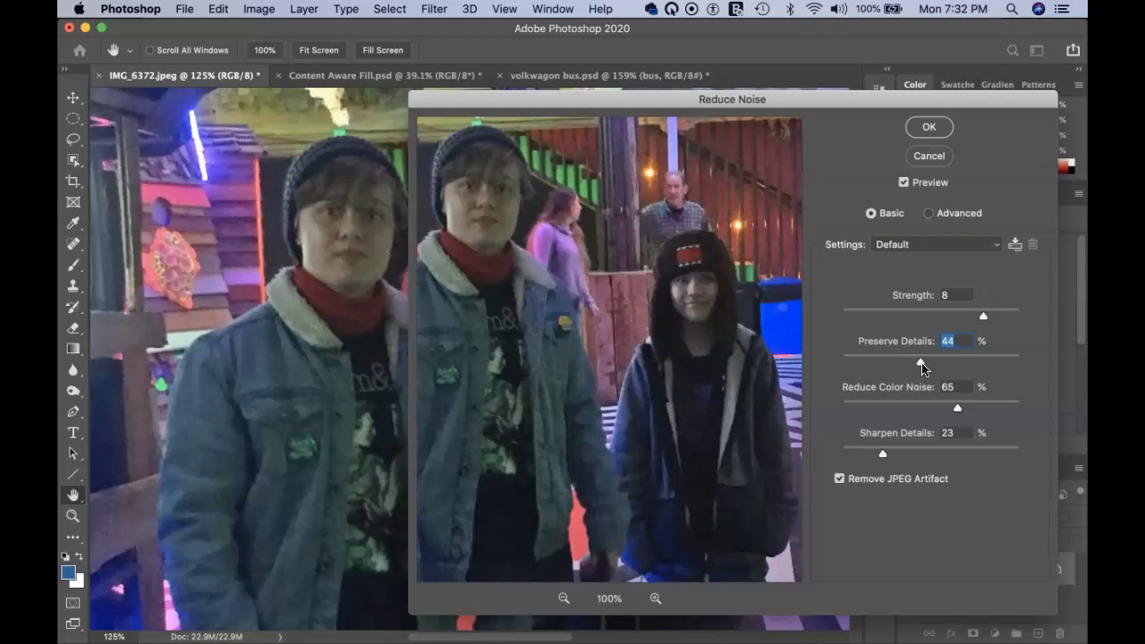
left_click_drag(922, 368, 859, 367)
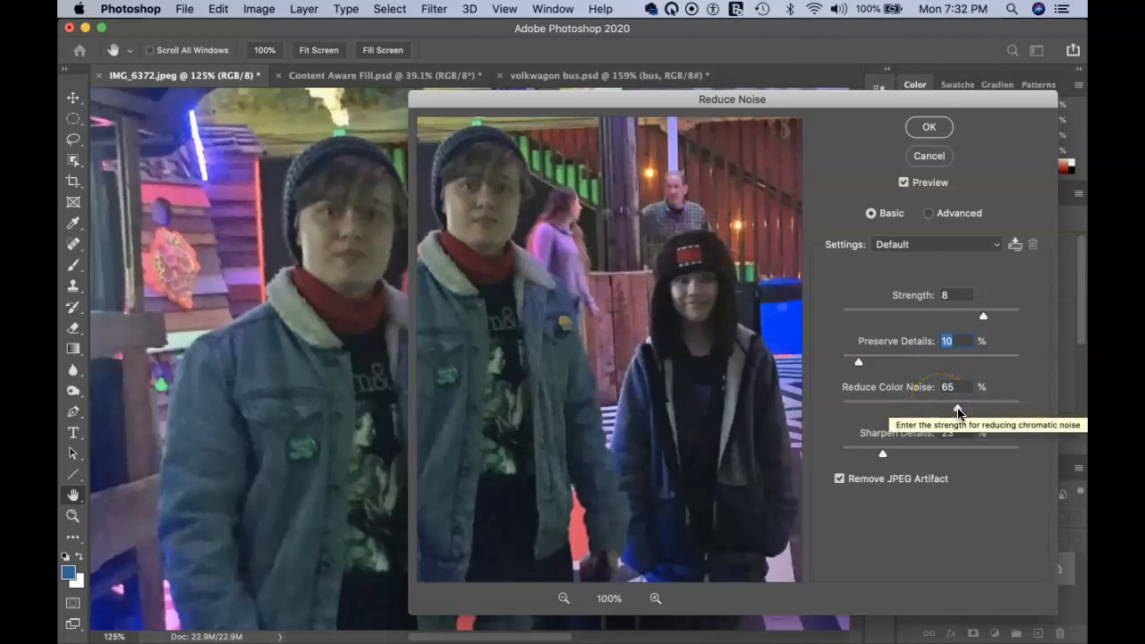
mouse_move(882, 455)
left_mouse_down()
mouse_move(866, 458)
mouse_move(978, 466)
mouse_move(976, 454)
mouse_move(869, 454)
left_mouse_up()
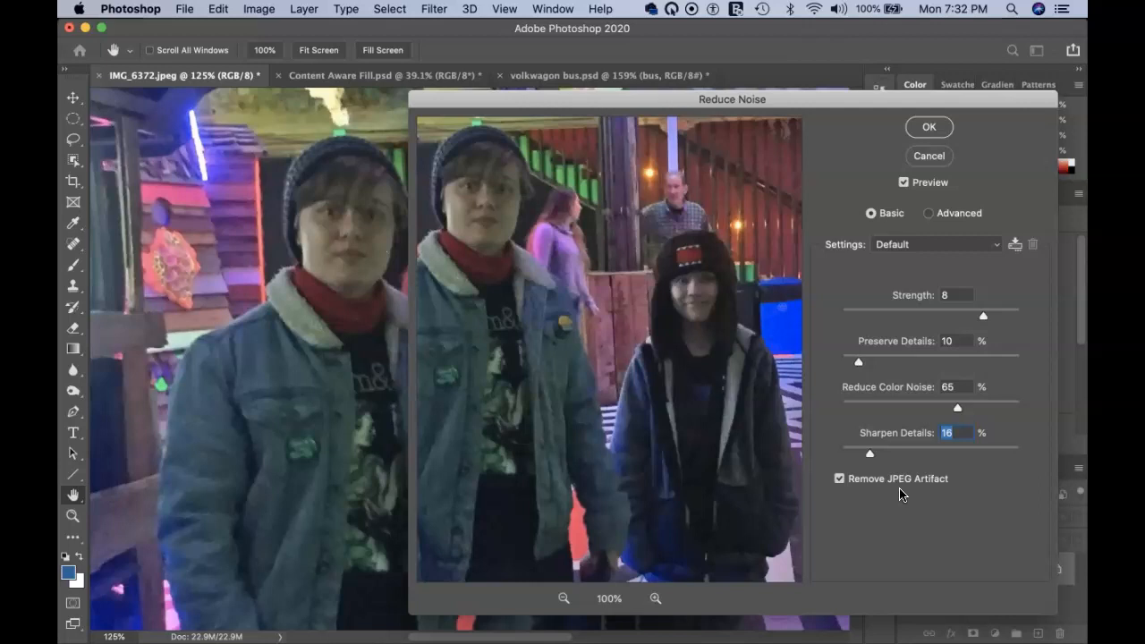
Compare the photo with and without the noise reduction, raise the strength further and apply the filter
left_click(903, 184)
left_click(904, 184)
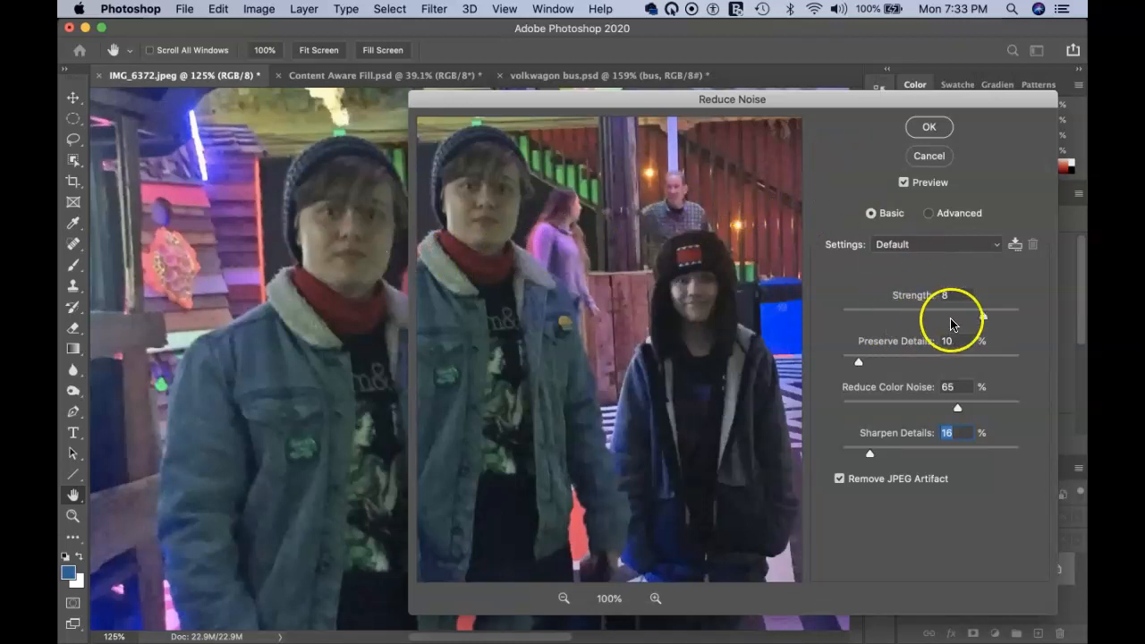
left_click_drag(984, 319, 1003, 318)
left_click(930, 128)
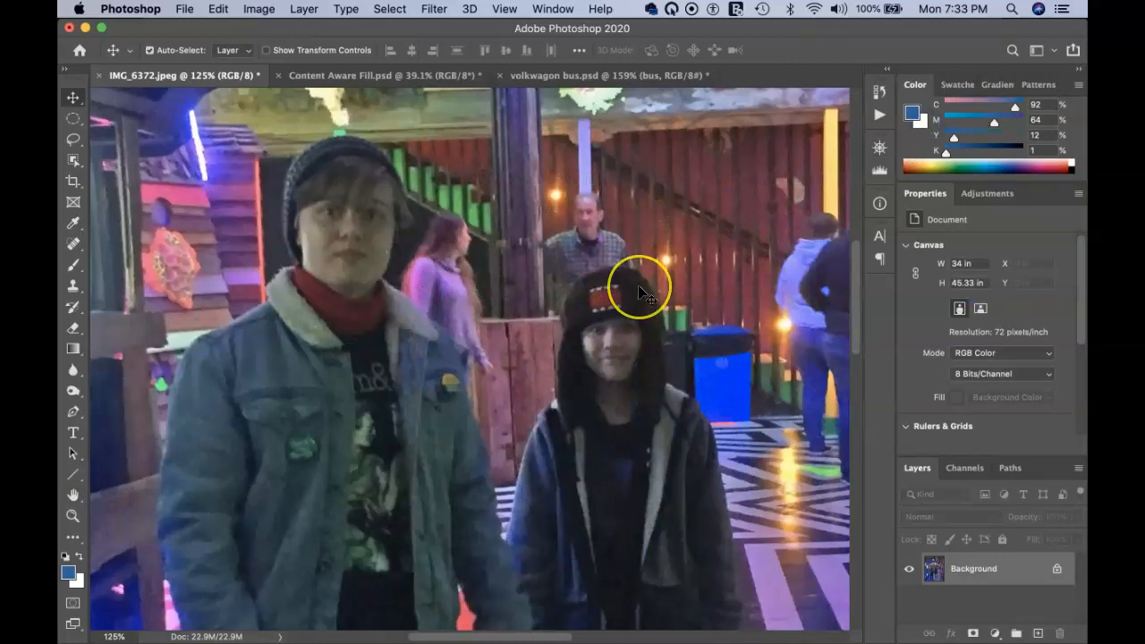
Compare the whole original photo with its Reduce Noise state in the document history
key("super+0")
left_click(879, 92)
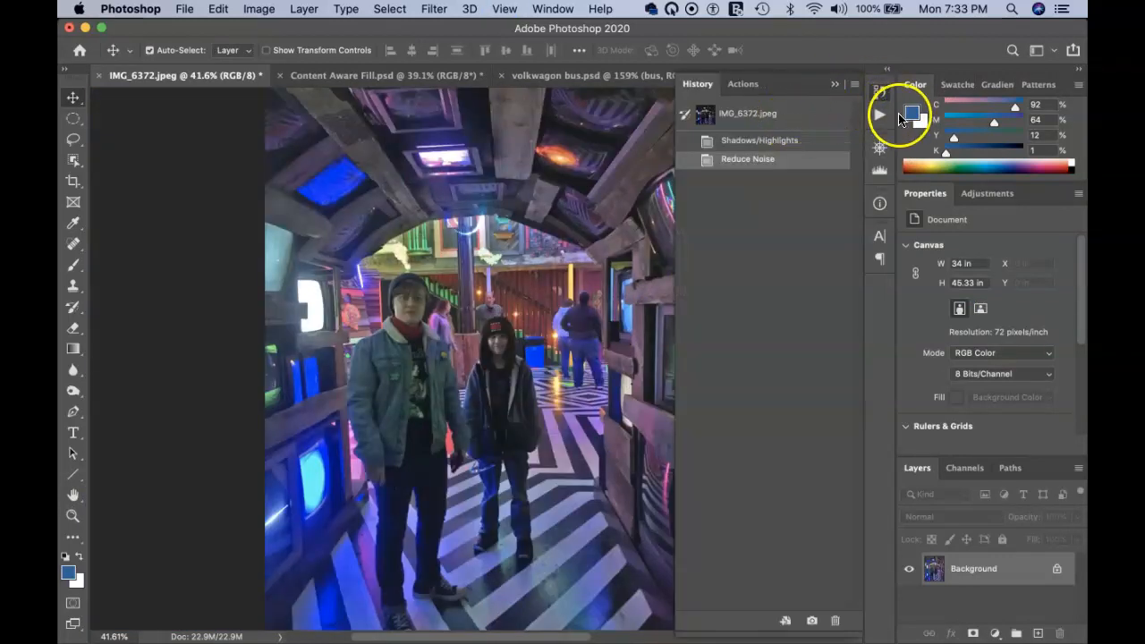
left_click(805, 116)
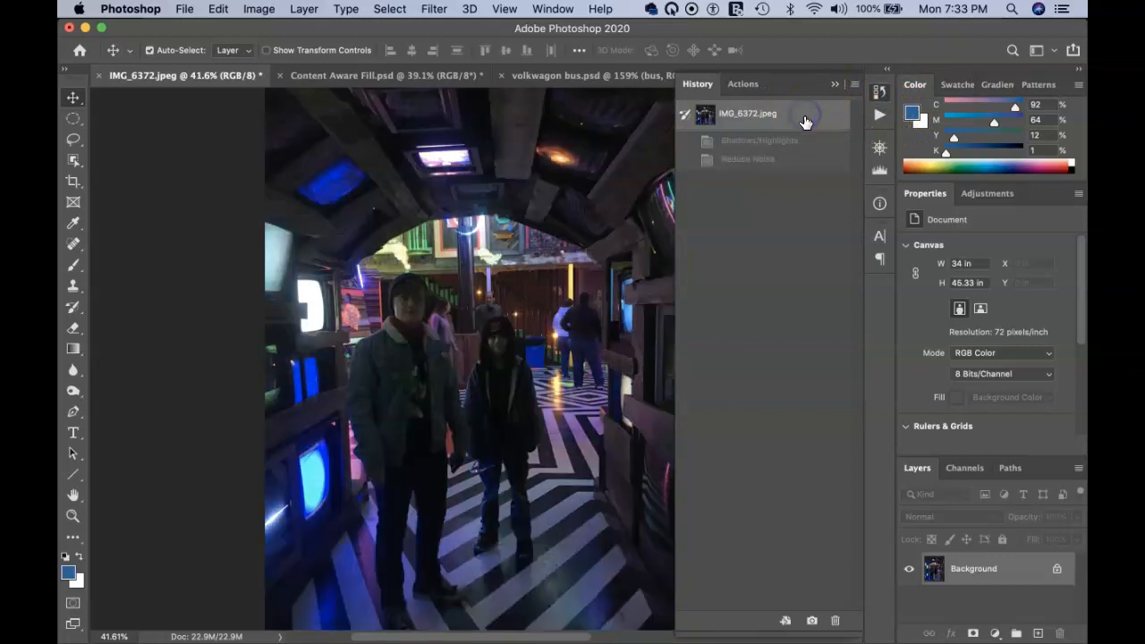
left_click(785, 164)
Add a Curves adjustment layer above the Background layer and put the document history away
left_click(1020, 564)
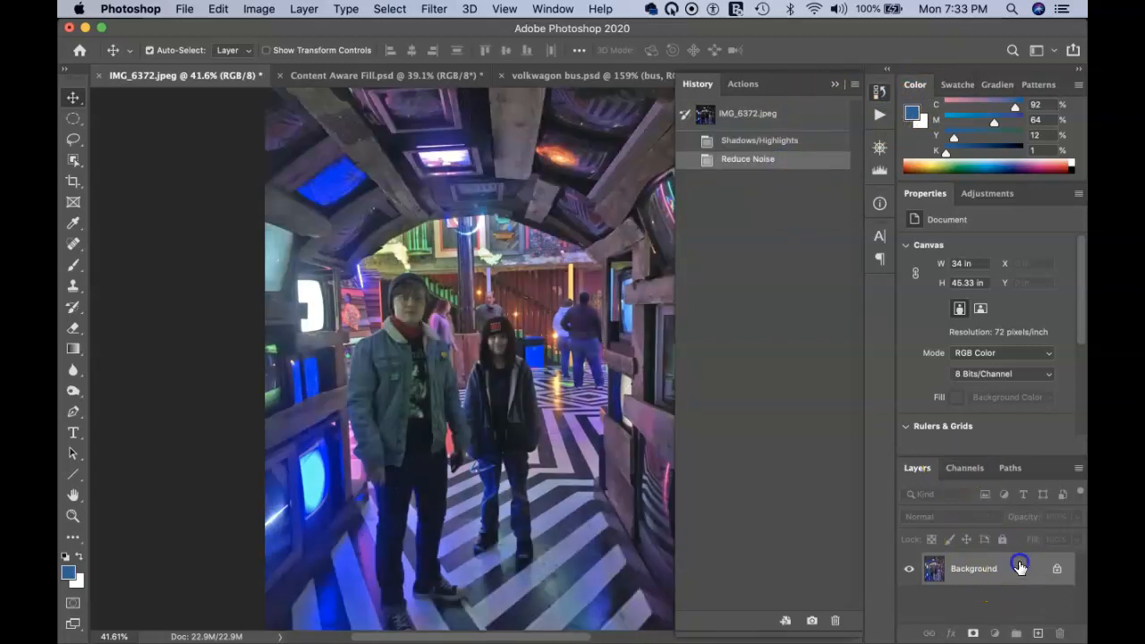
left_click(995, 633)
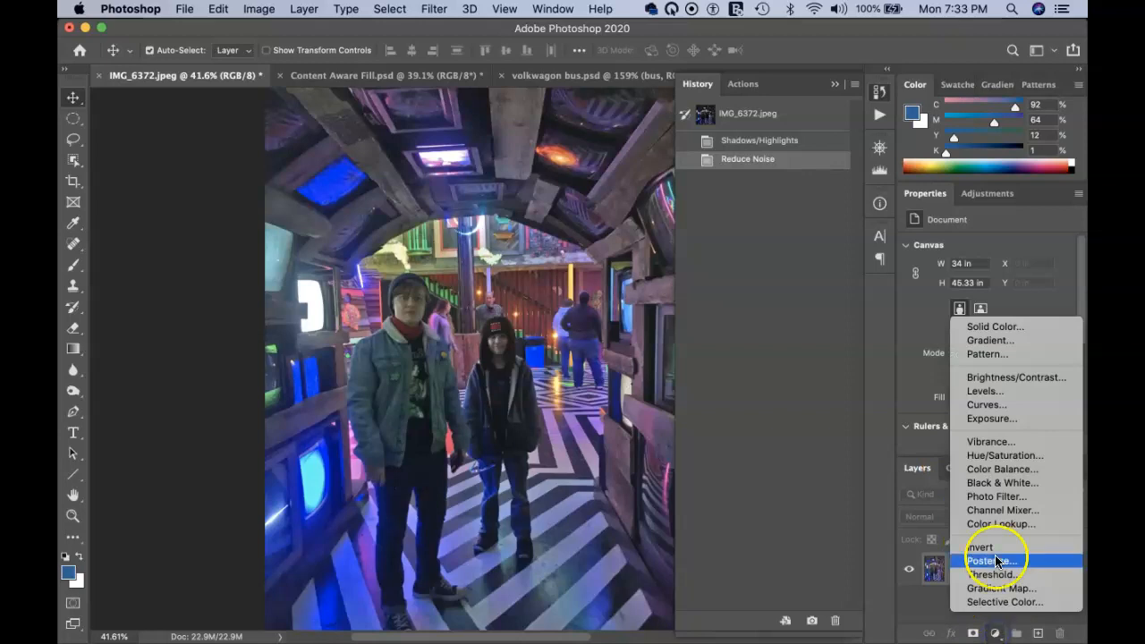
left_click(984, 404)
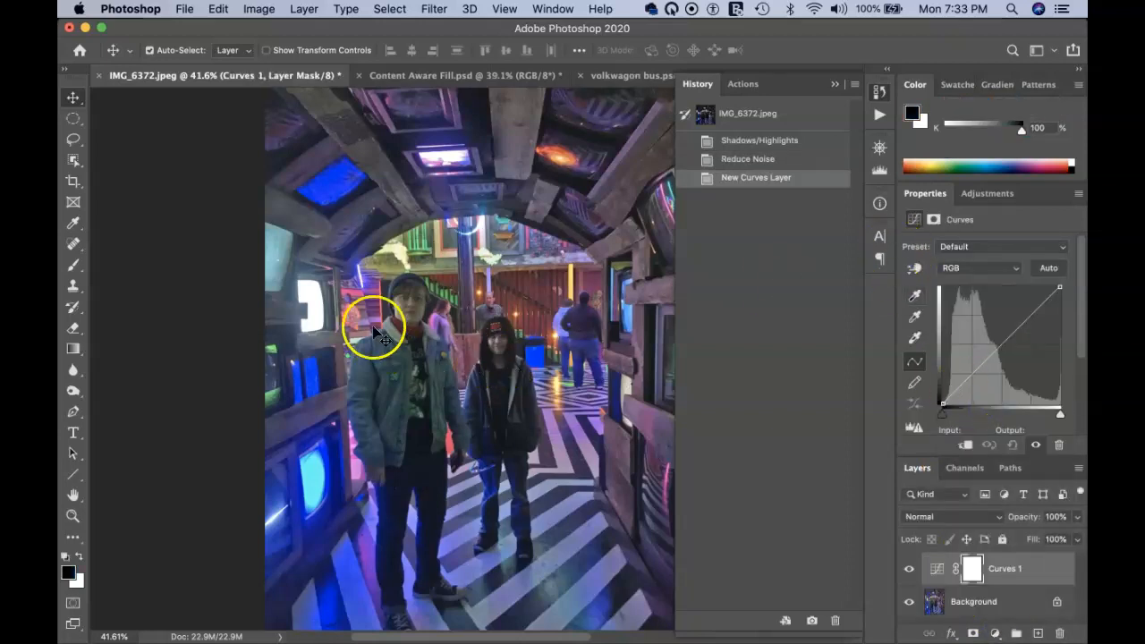
left_click(835, 84)
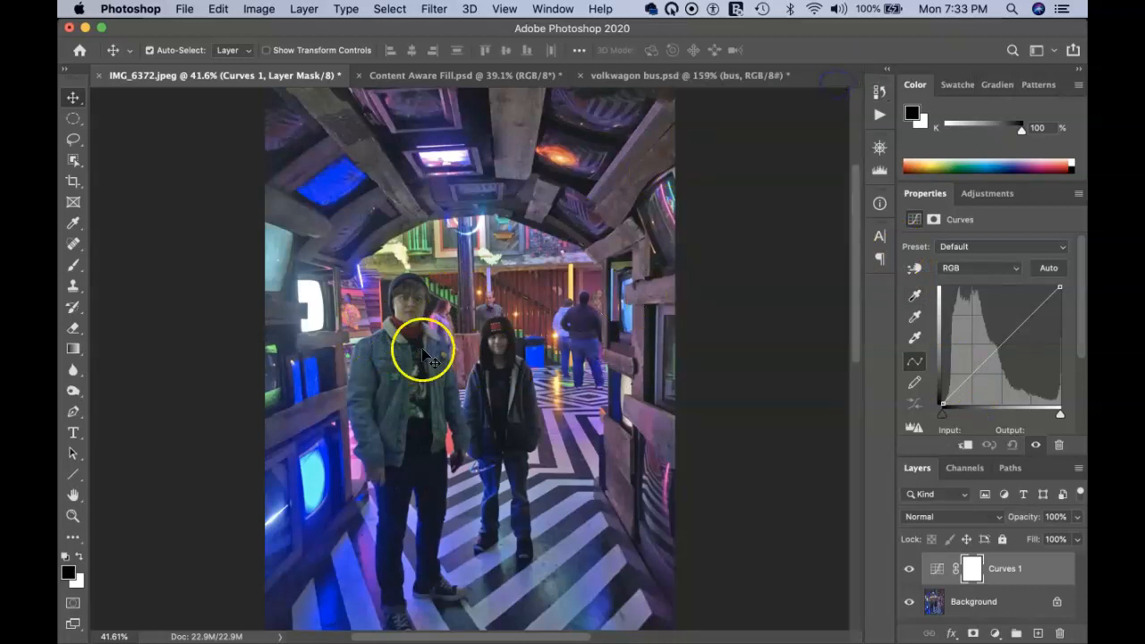
Brighten the photo with the Curves on-image adjustment tool by raising the tones sampled from the shorter person's face
left_click(910, 269)
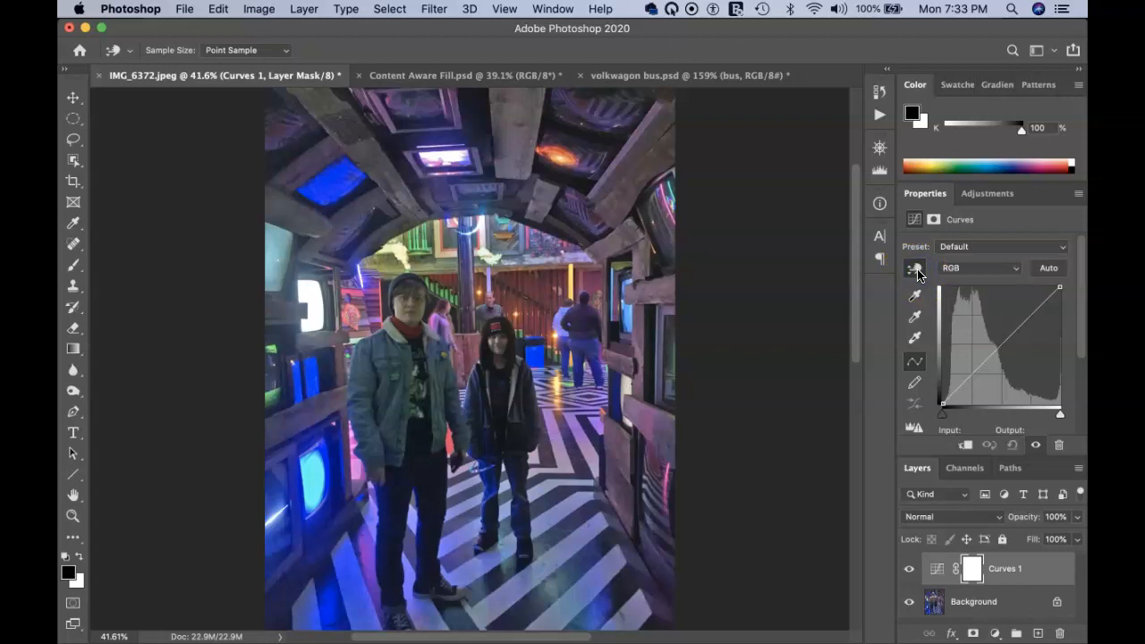
left_click(426, 315)
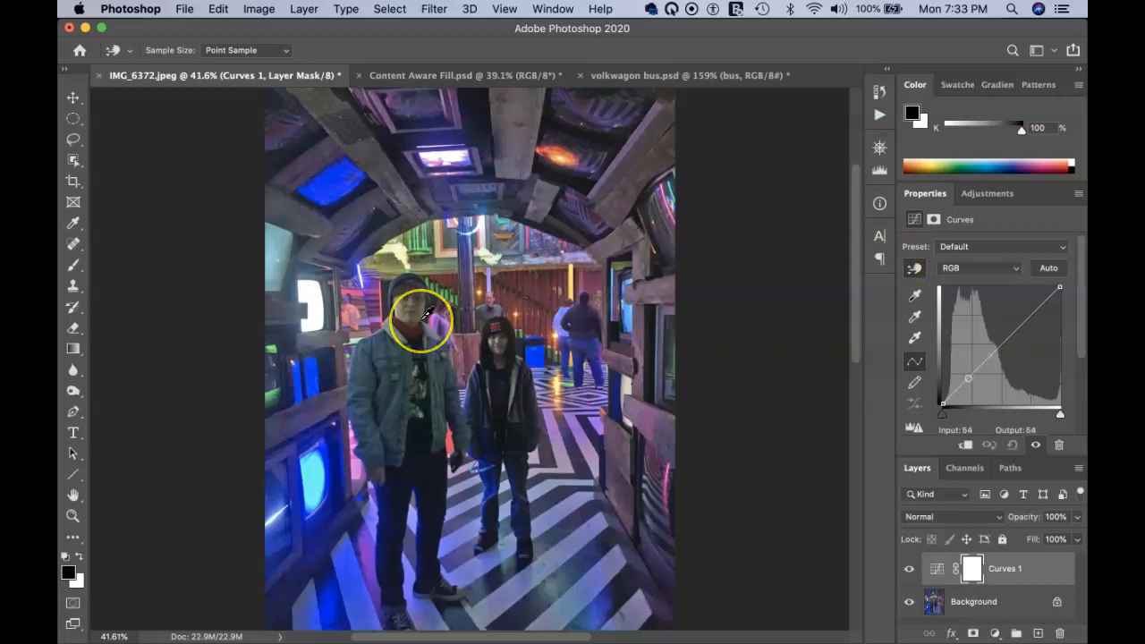
scroll(425, 315, "up", 7)
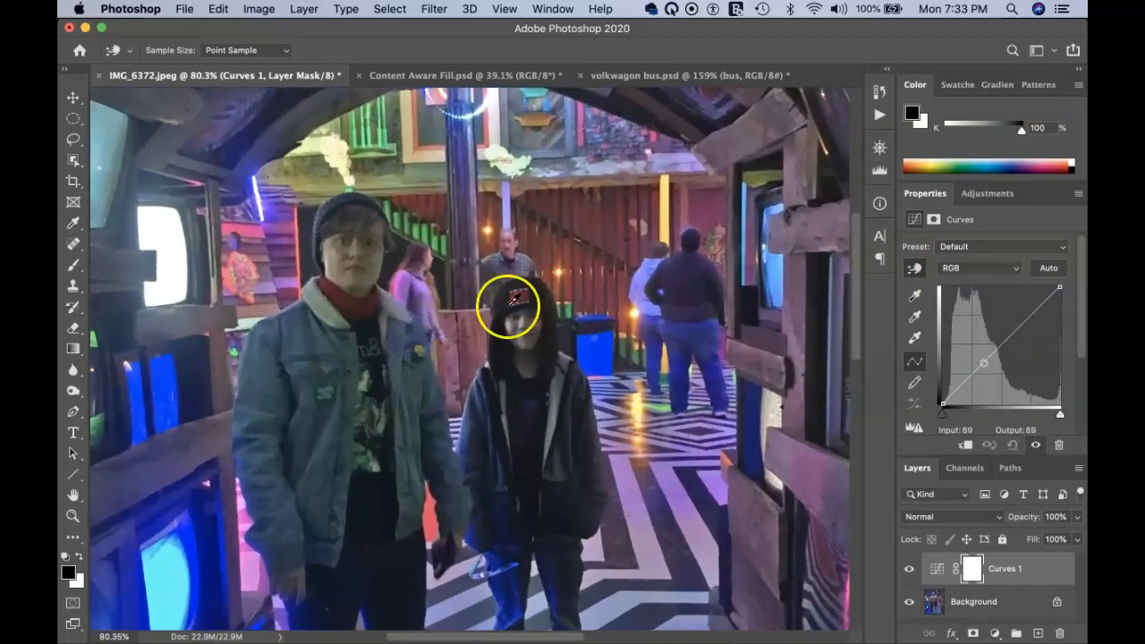
scroll(537, 315, "up", 3)
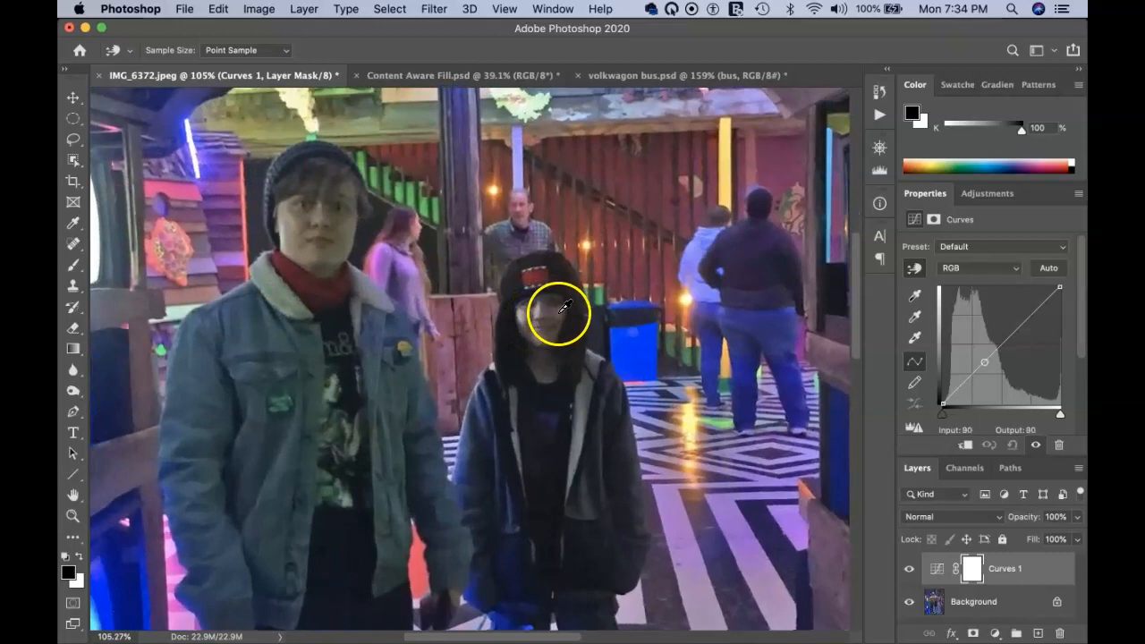
left_click_drag(559, 313, 560, 281)
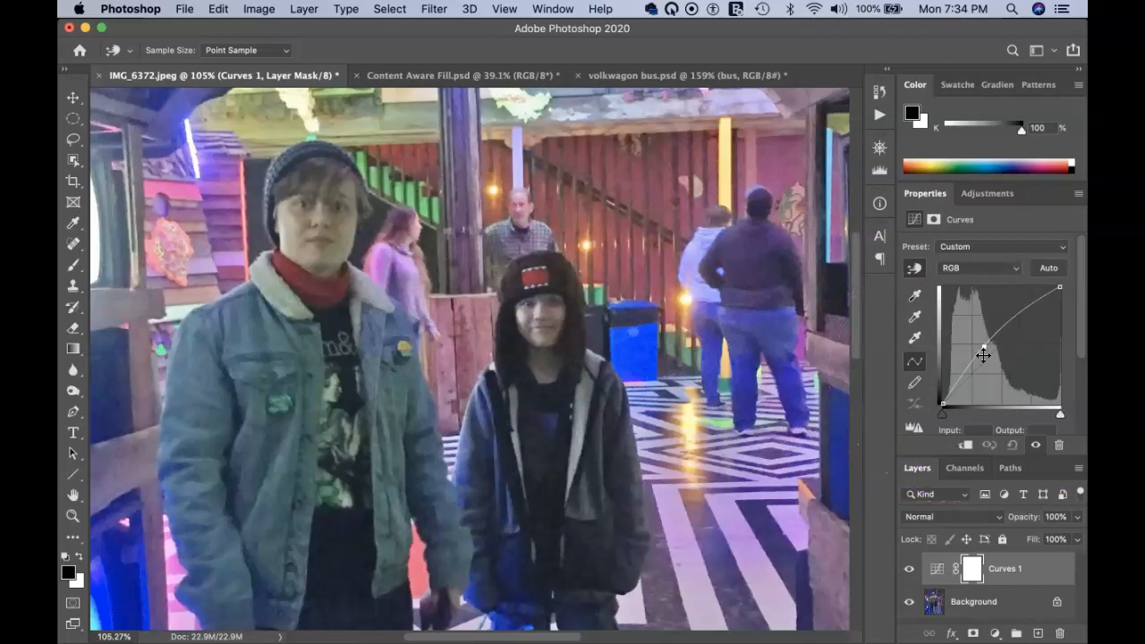
Add a second curve point in the shadows and lower it to restore contrast in the dark tones
left_click_drag(969, 369, 955, 383)
mouse_move(955, 388)
left_mouse_down()
mouse_move(958, 377)
mouse_move(956, 389)
left_mouse_up()
key("ctrl")
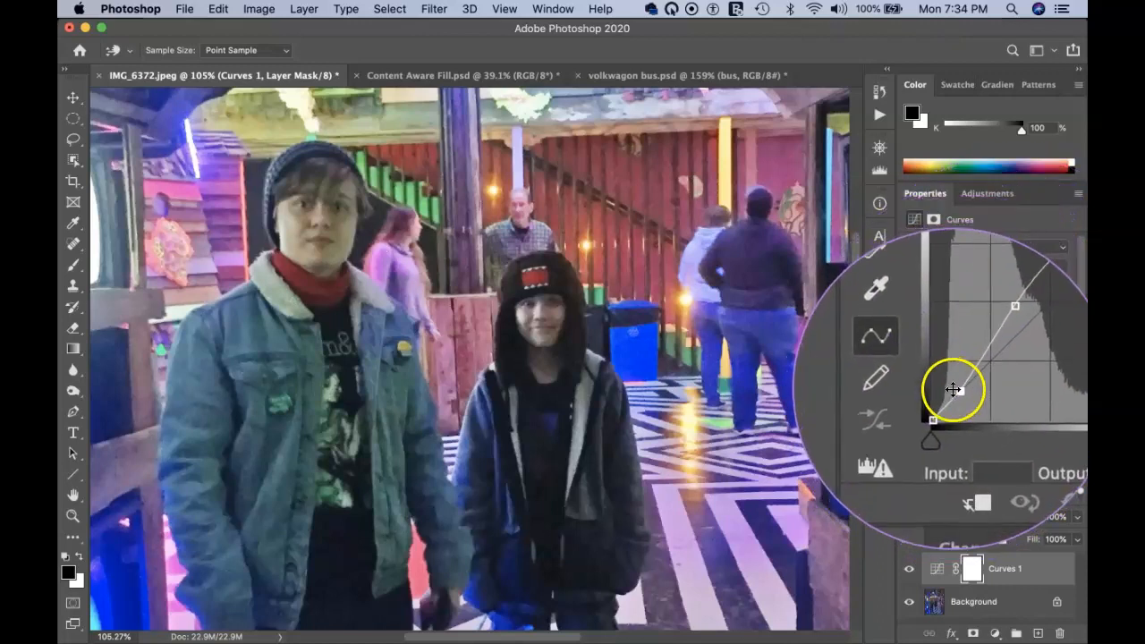
left_click(985, 345)
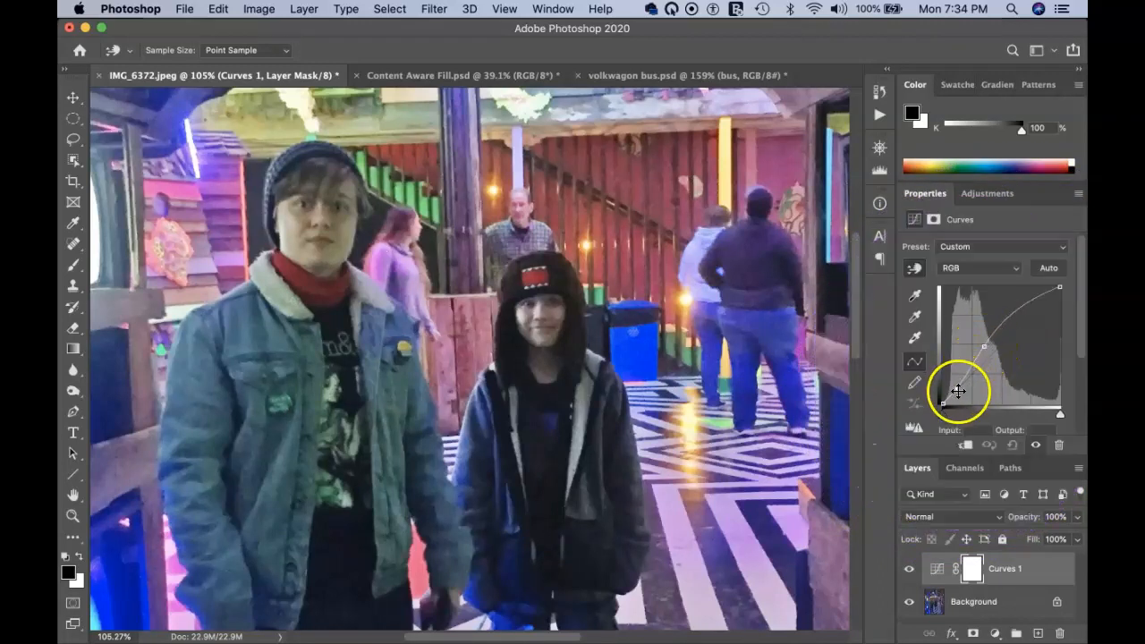
Compare the photo with and without the Curves adjustment, both close up on the two people and across the whole image
left_click(1036, 445)
left_click(1036, 446)
left_click(1036, 446)
left_click(1036, 446)
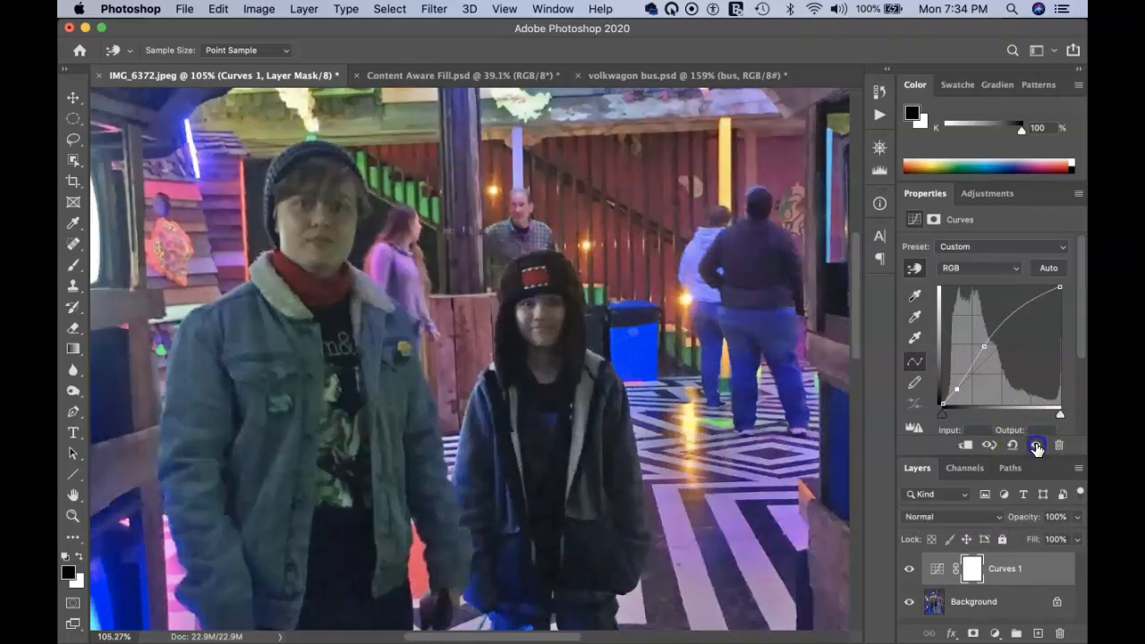
left_click(1036, 446)
left_click(1036, 445)
left_click(1033, 447)
key("super+0")
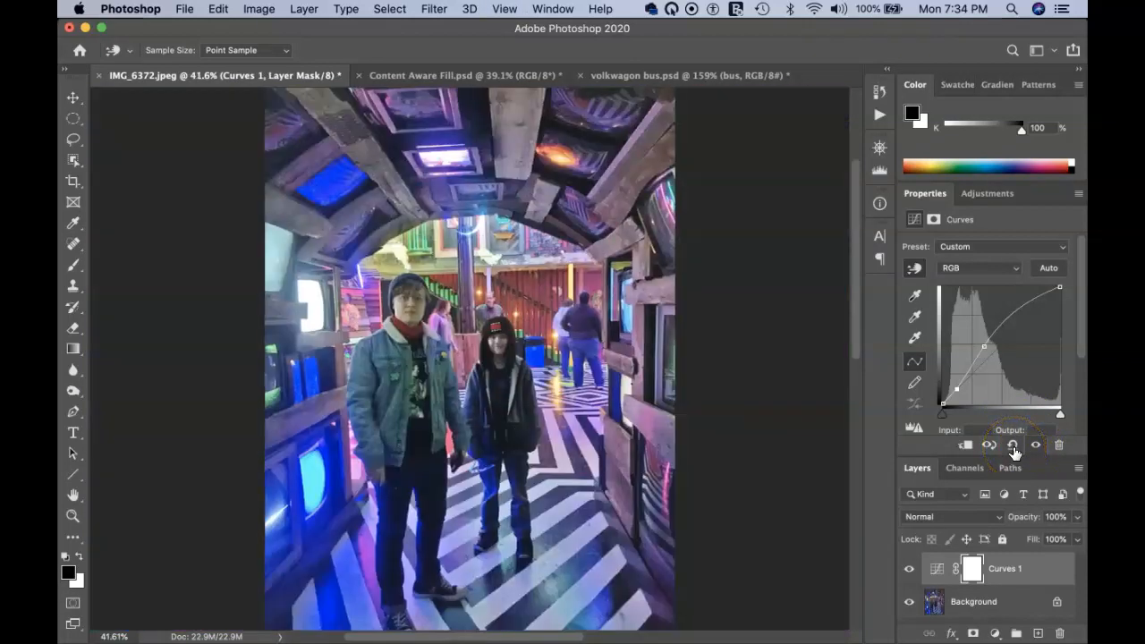
left_click(909, 569)
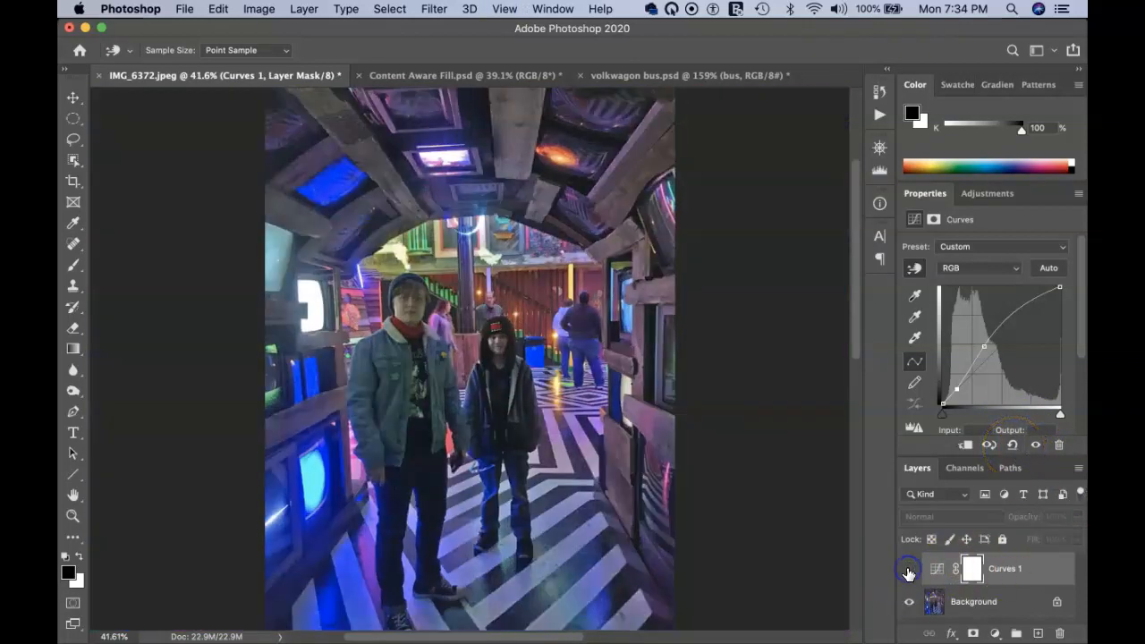
left_click(909, 569)
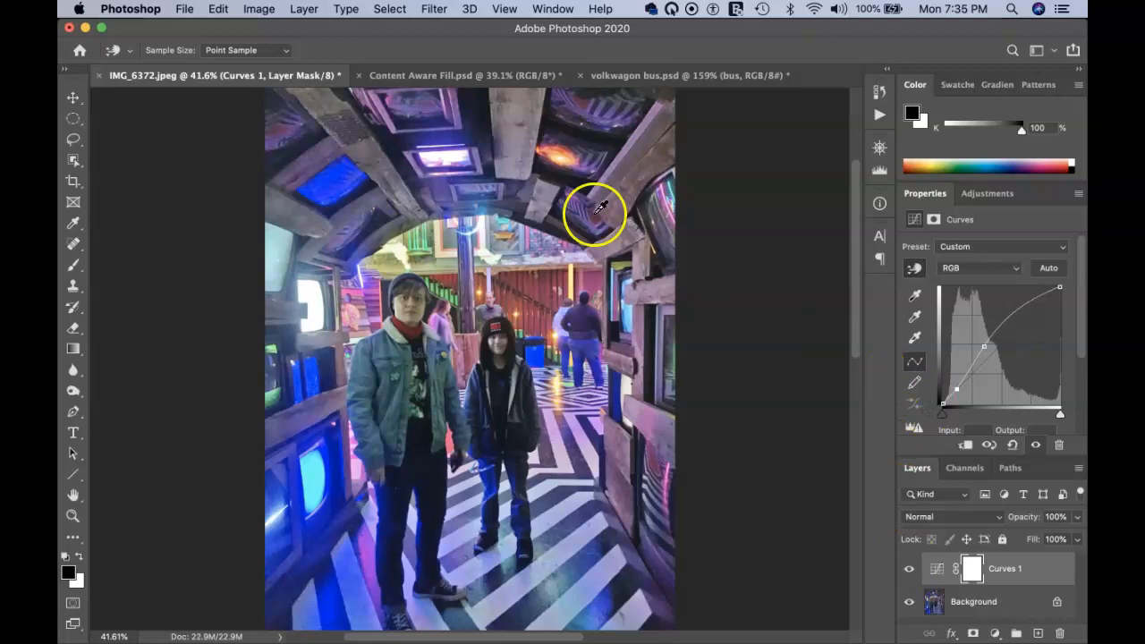
Switch to the Content Aware Fill.psd document and convert its locked Background into a regular layer
left_click(416, 79)
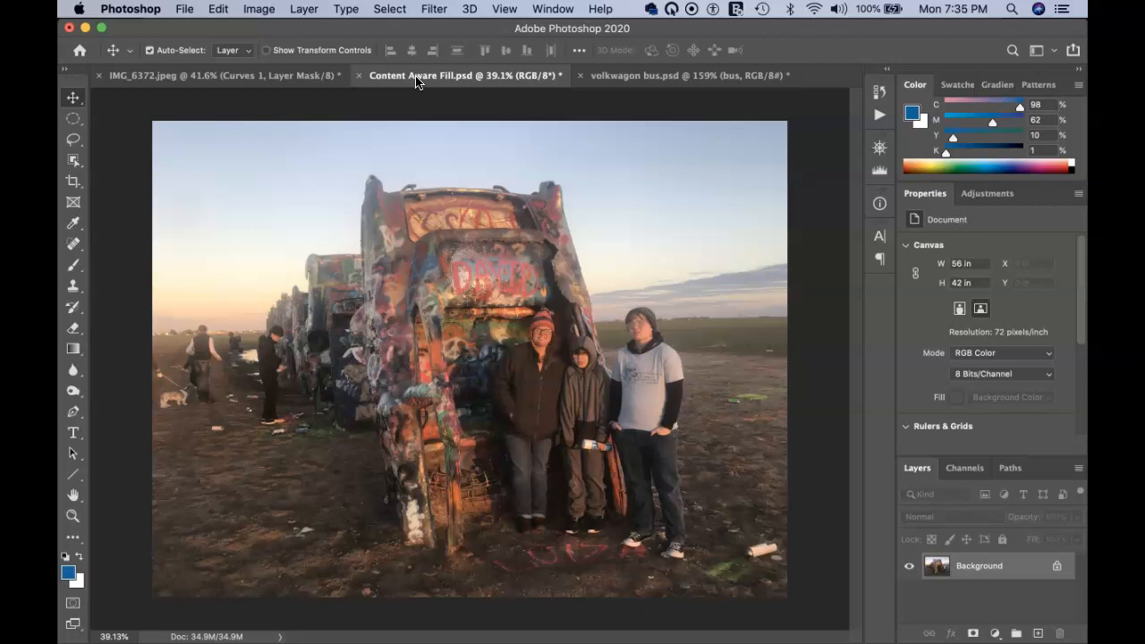
left_click(417, 81)
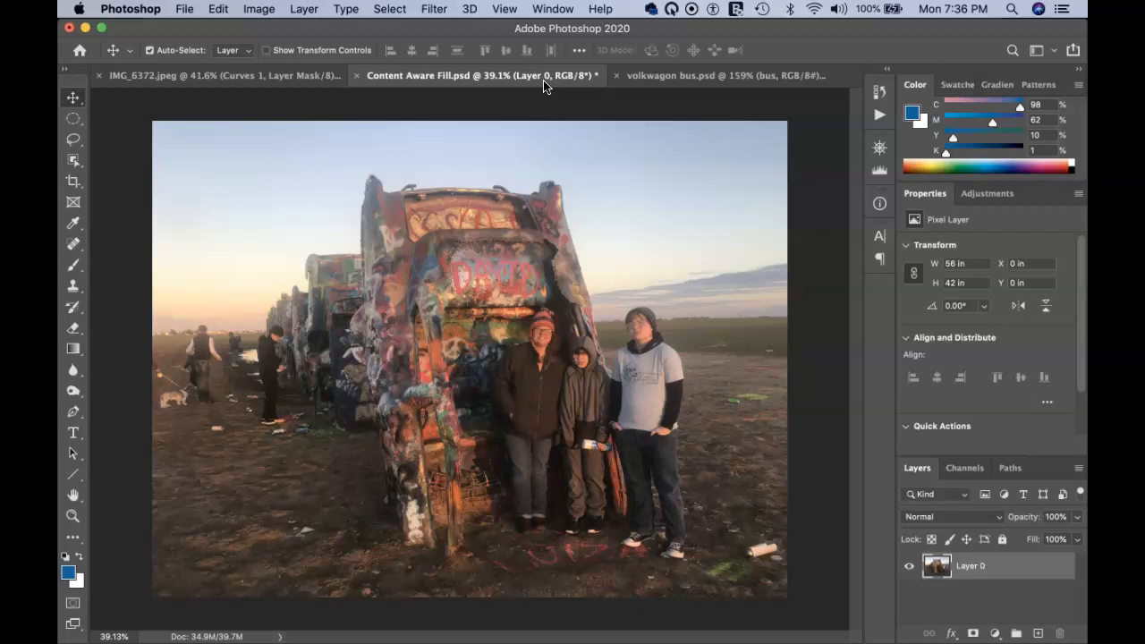
left_click(544, 85)
Load the Alpha 2 channel as a selection around the bystanders and dog, and return to the full-colour image's layers
key("z")
left_click_drag(245, 378, 328, 400)
scroll(328, 400, "left", 5)
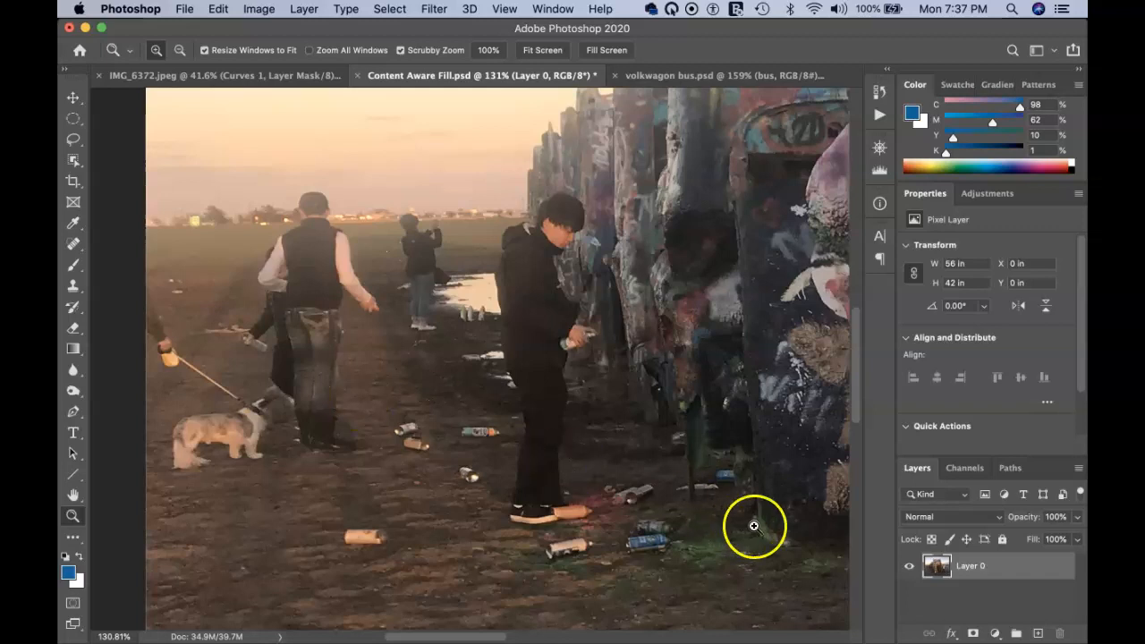
left_click(966, 474)
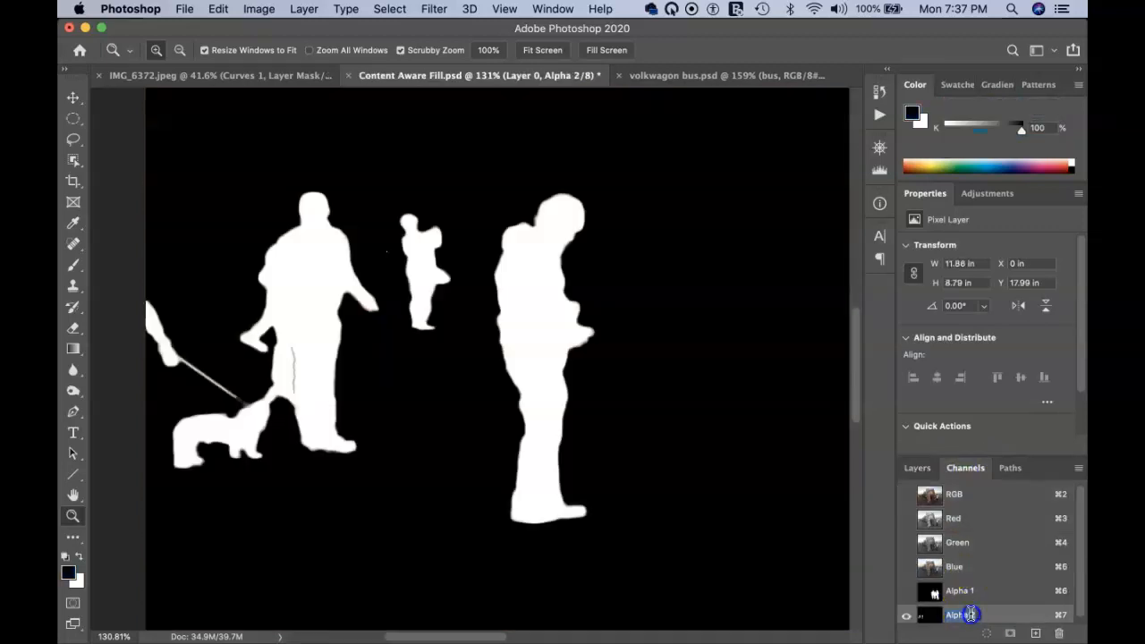
double_click(974, 613)
left_click(988, 633)
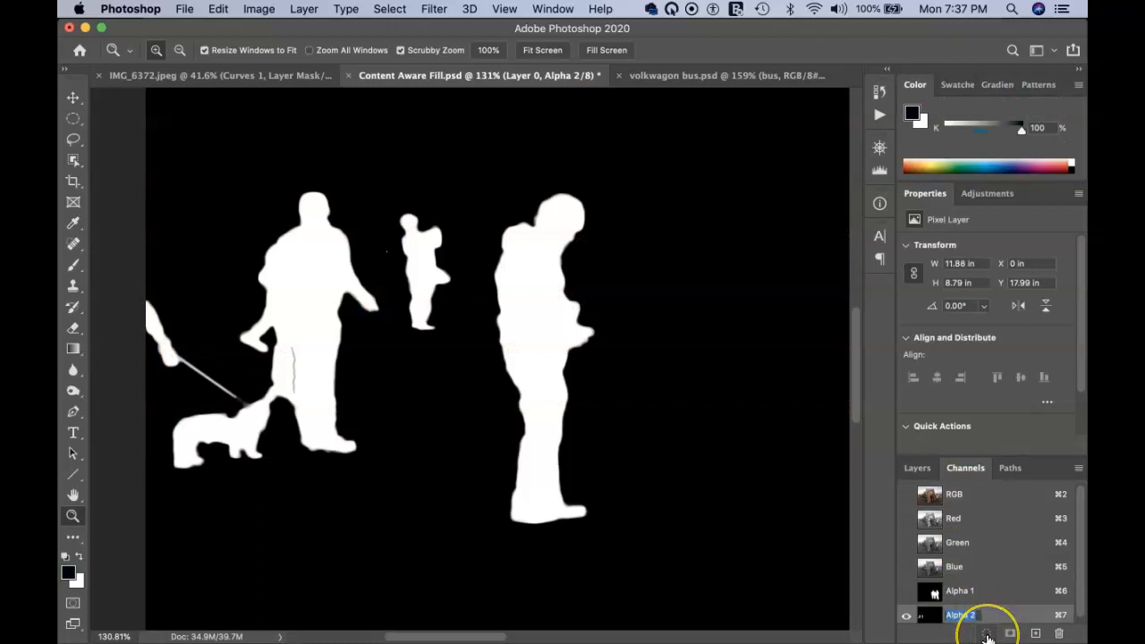
left_click(988, 636)
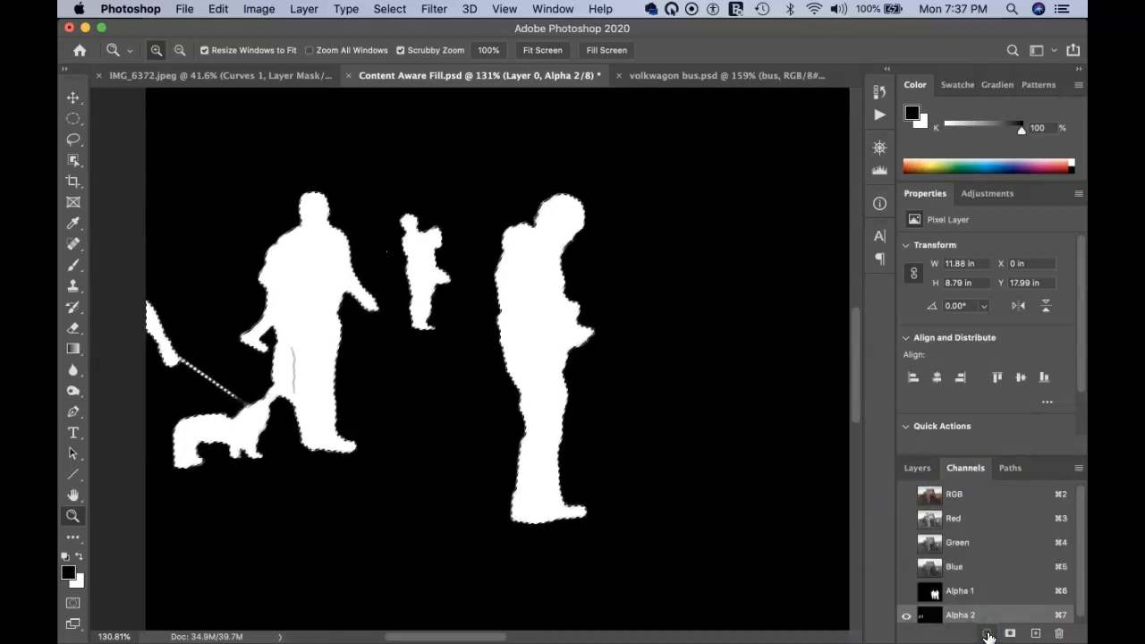
left_click(990, 497)
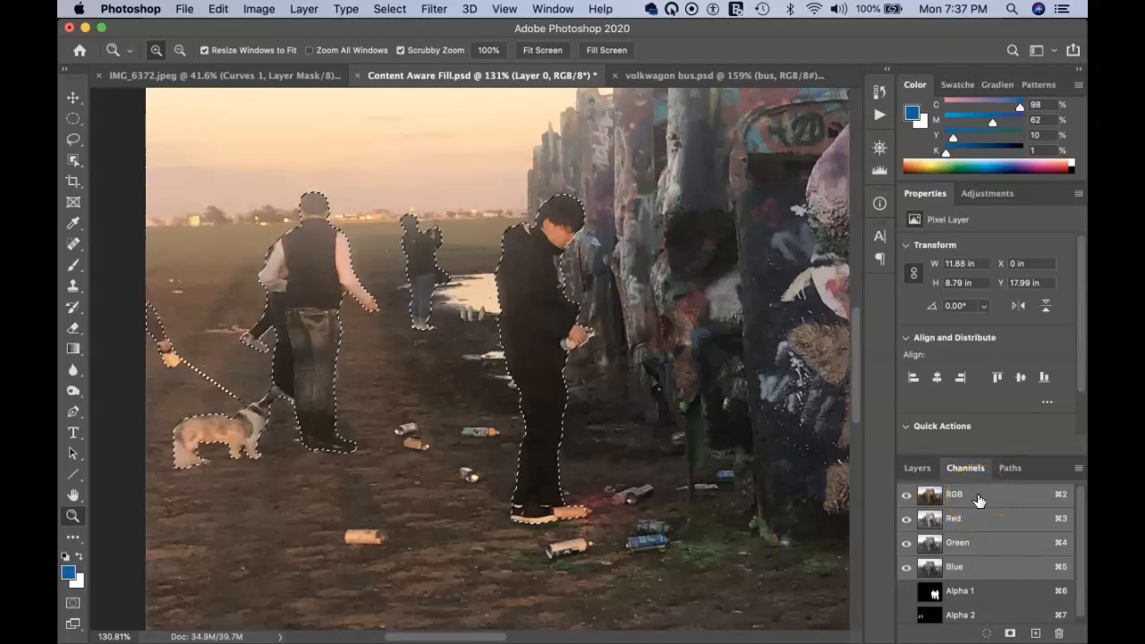
left_click(921, 470)
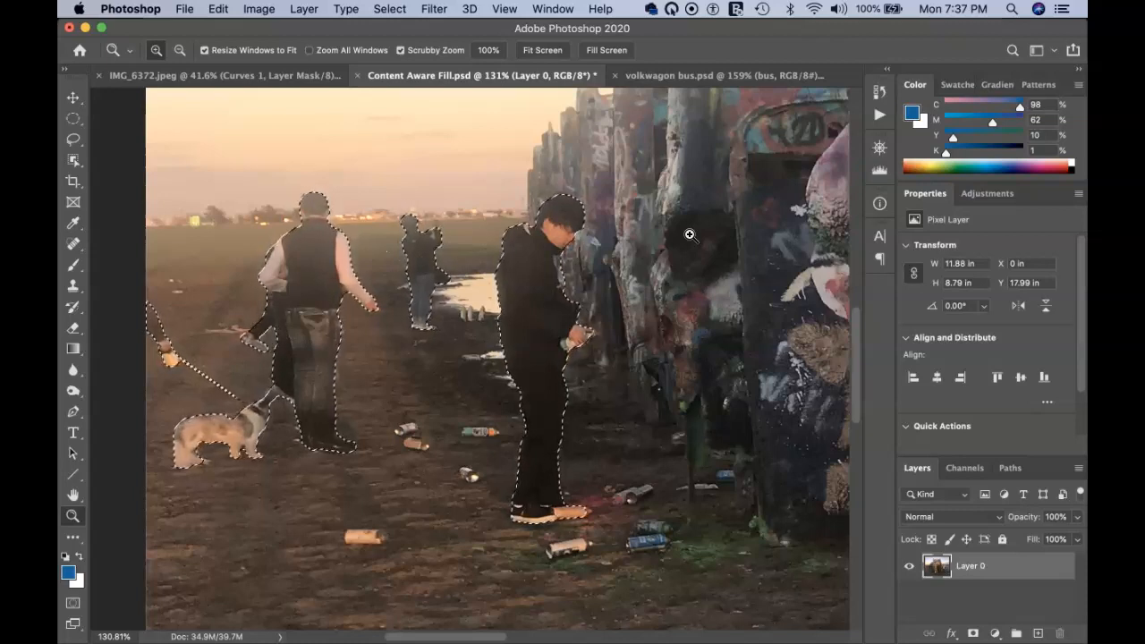
Expand the selection around the bystanders and dog by 5 pixels
left_click(391, 9)
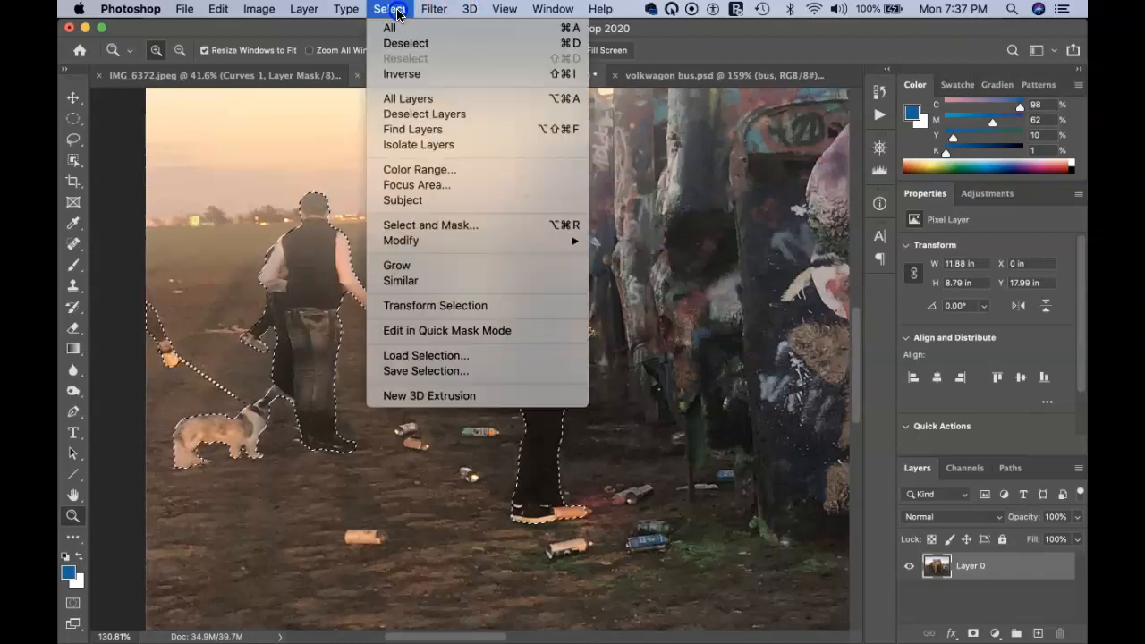
mouse_move(486, 240)
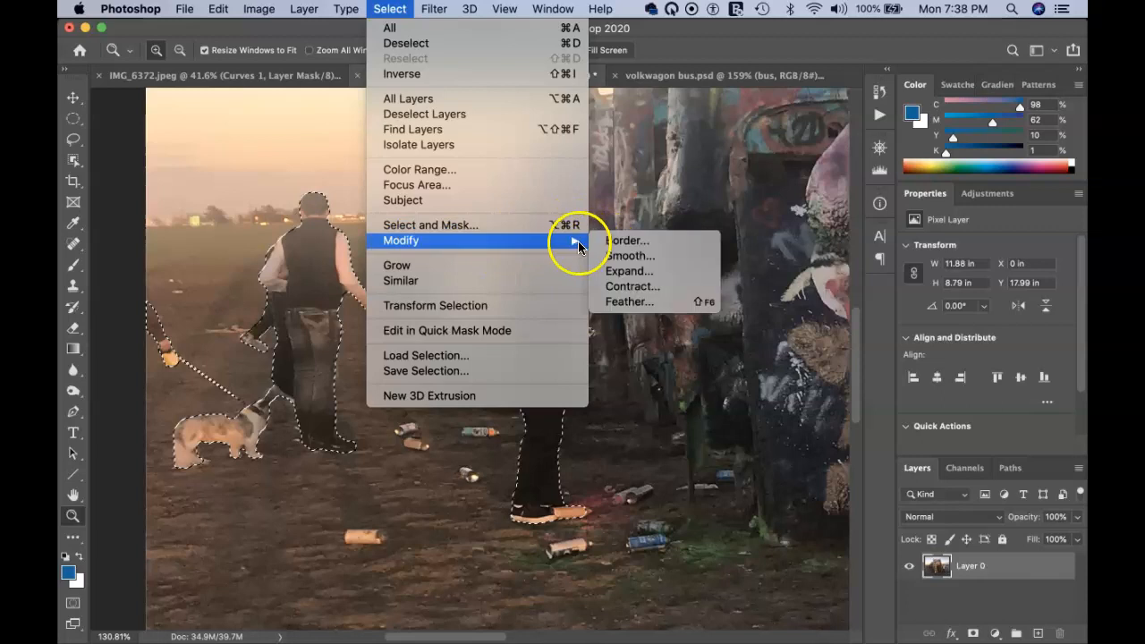
left_click(617, 271)
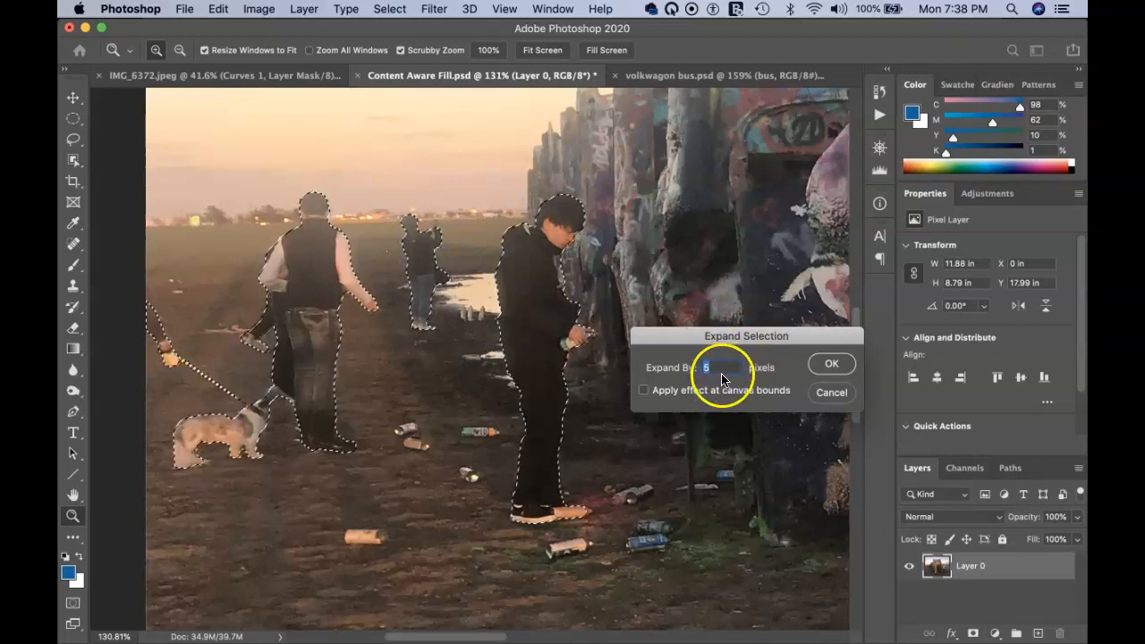
left_click(827, 367)
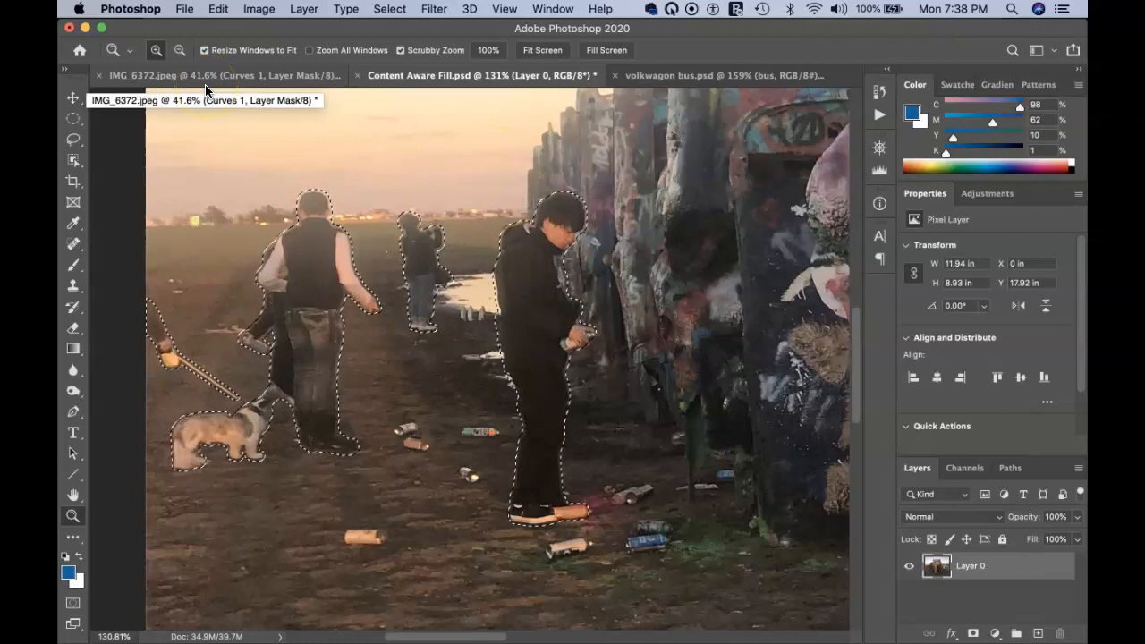
Try filling the selected bystanders and dog with Content-Aware contents in Normal mode at 100% opacity, and undo the fill
left_click(220, 11)
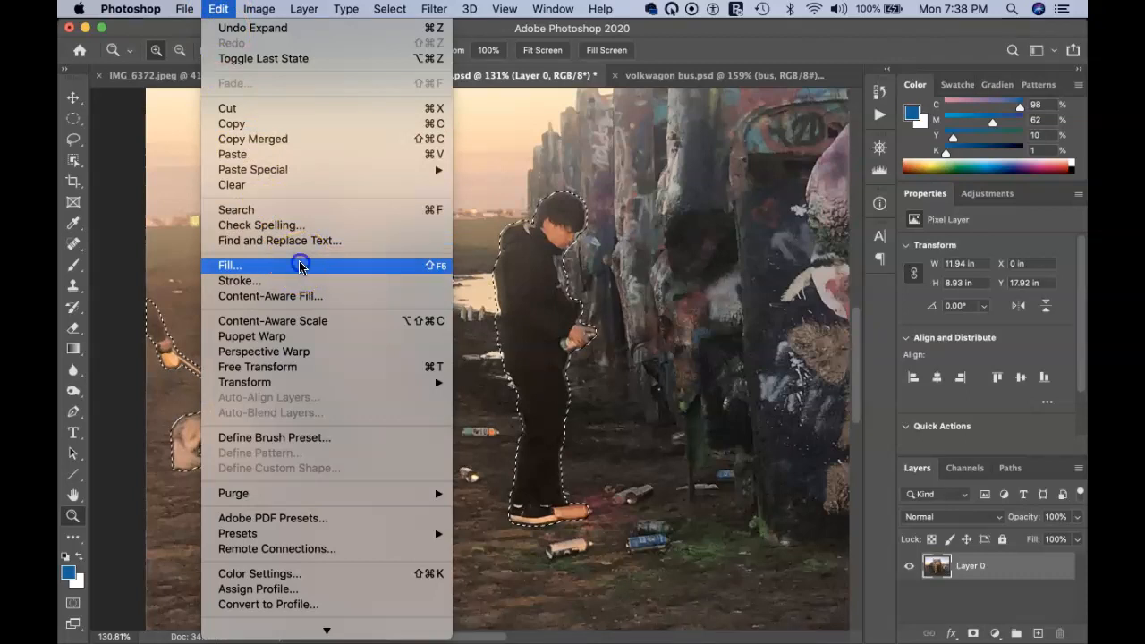
left_click(300, 266)
left_click_drag(670, 120, 753, 132)
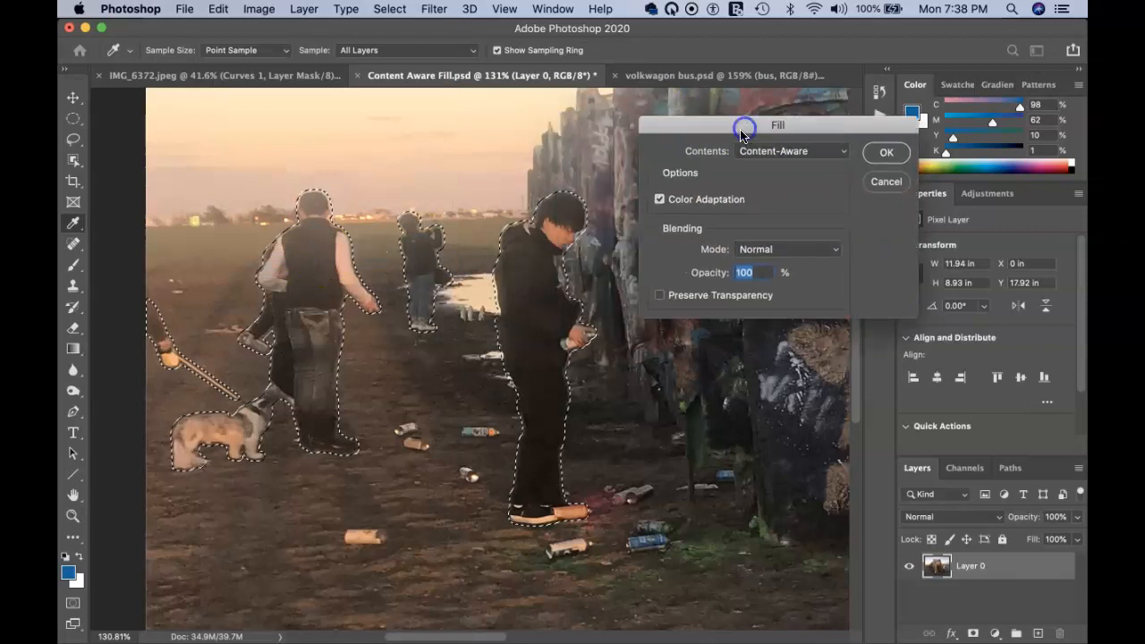
left_click(844, 154)
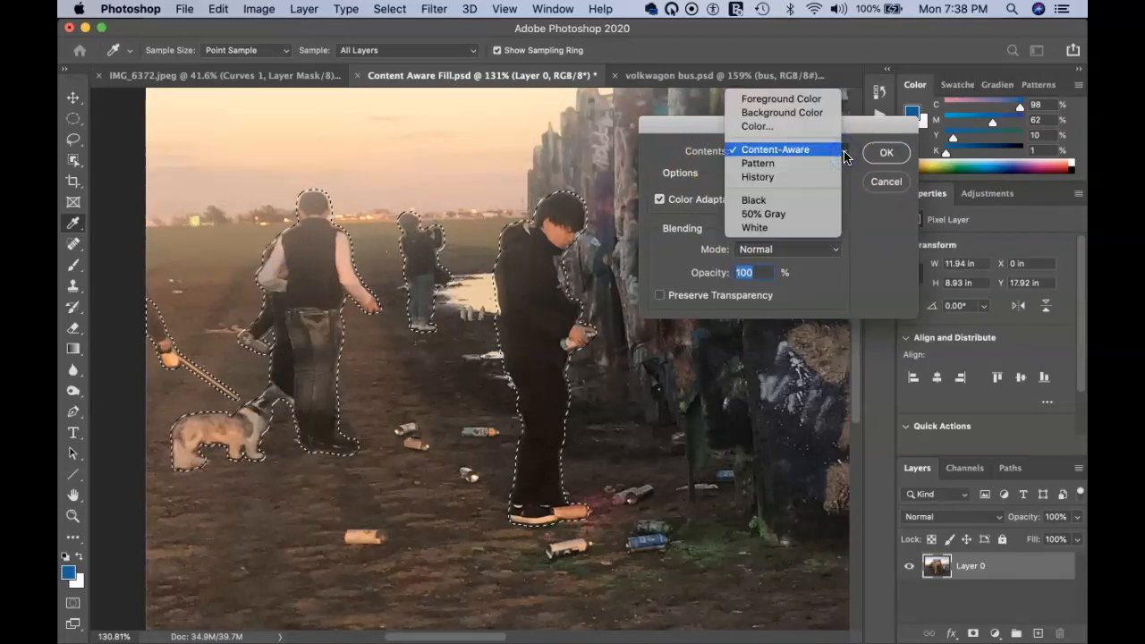
left_click(800, 151)
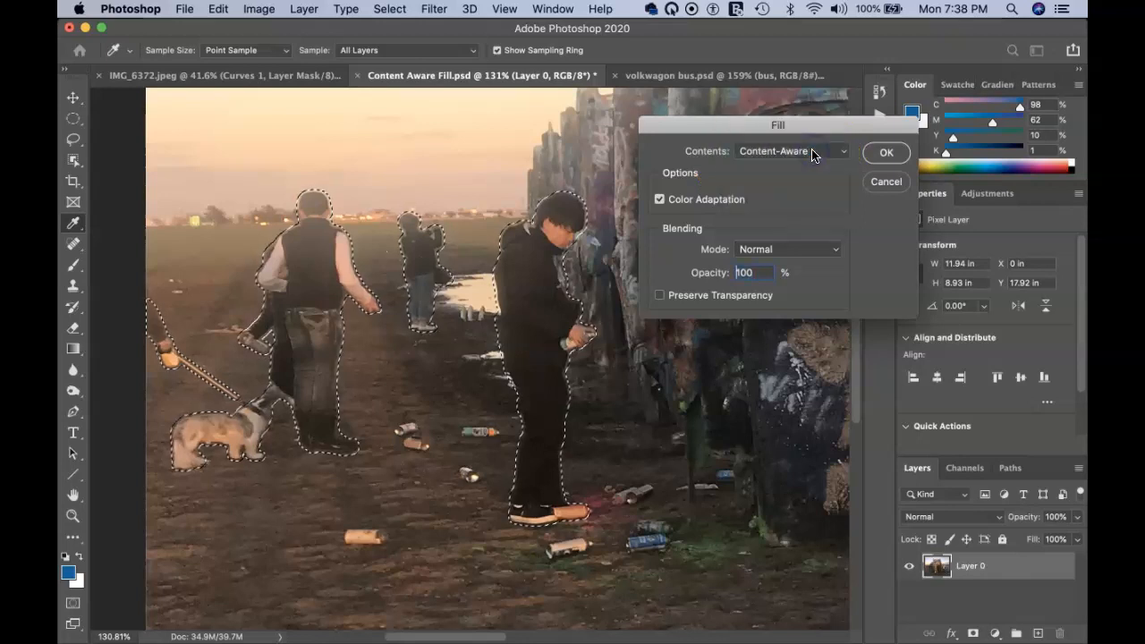
left_click(884, 154)
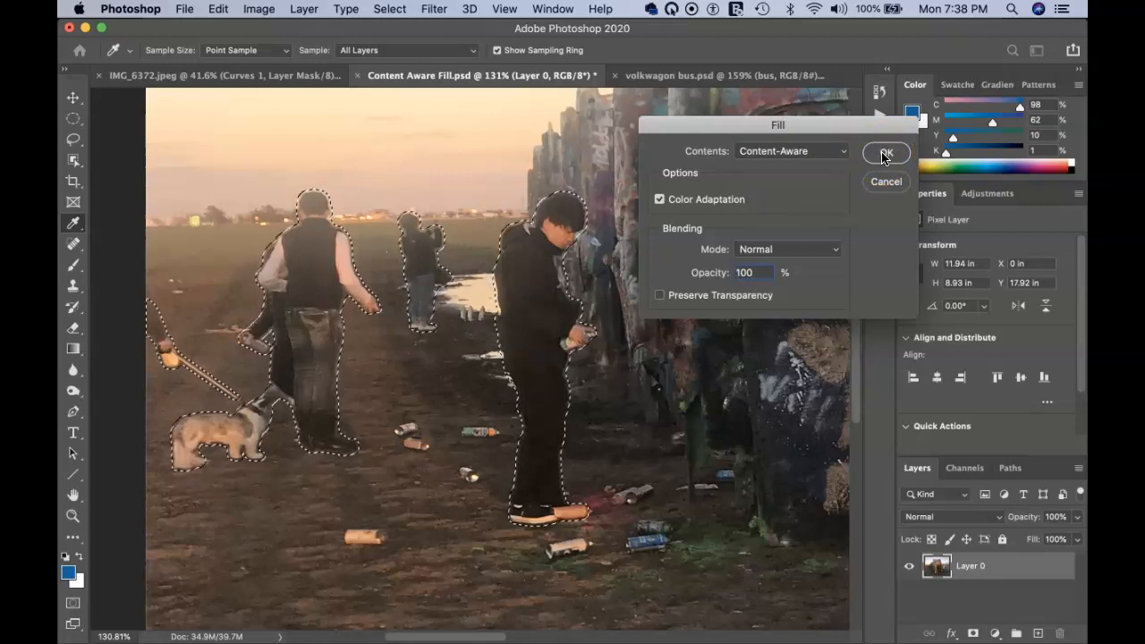
left_click(883, 155)
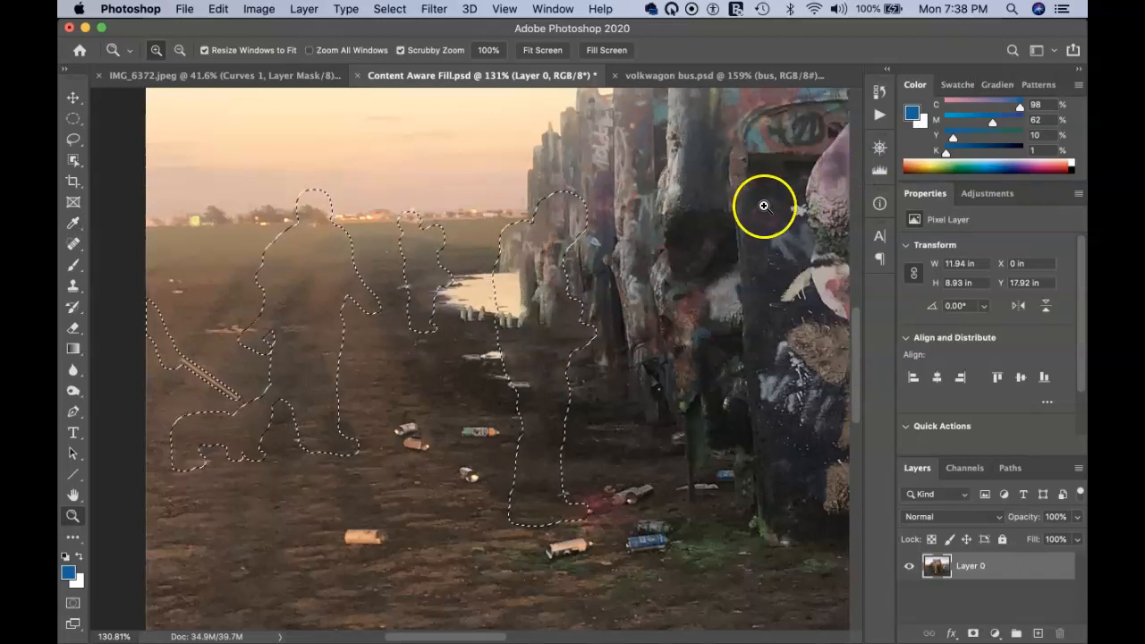
key("super+d")
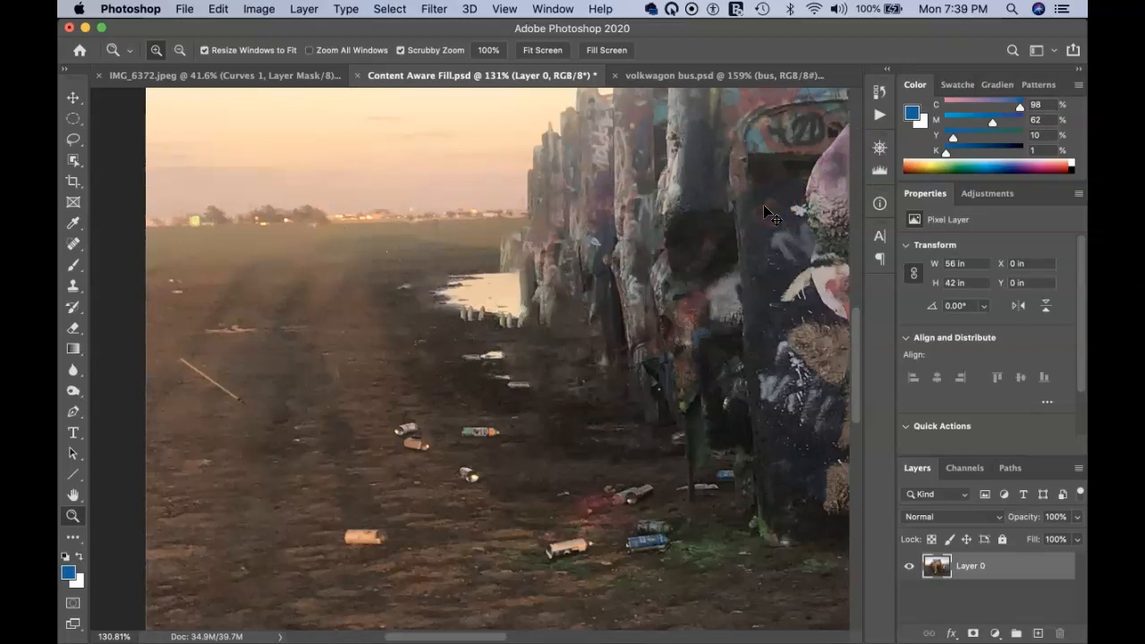
key("super+shift+d")
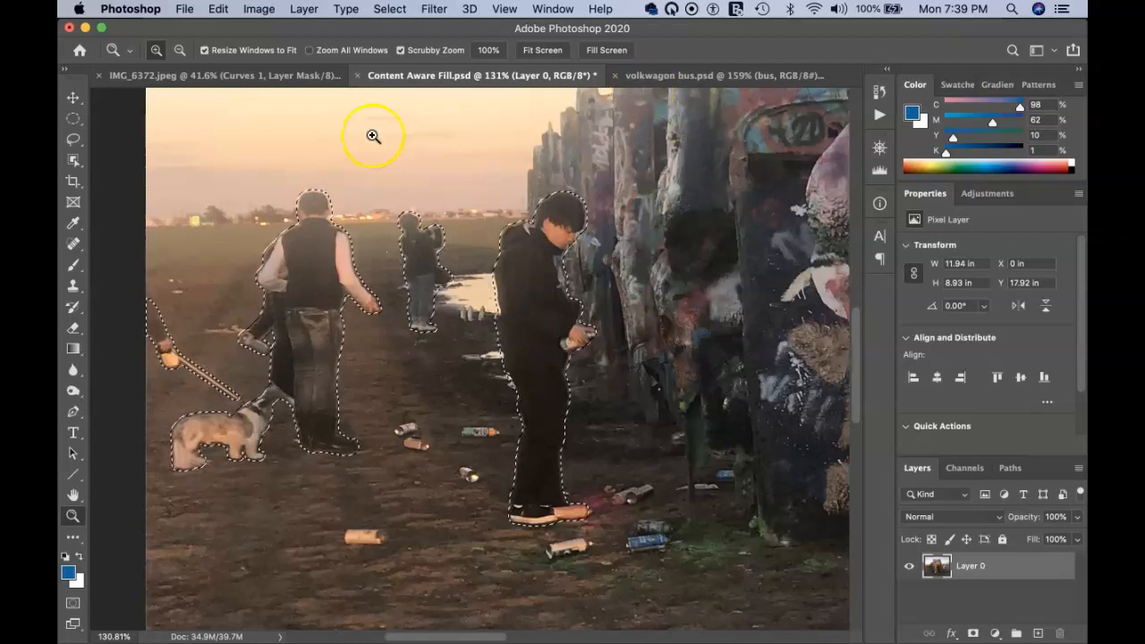
Start Content-Aware Fill on the selection and exclude the sky from the sampling area with a size 150 brush
left_click(219, 11)
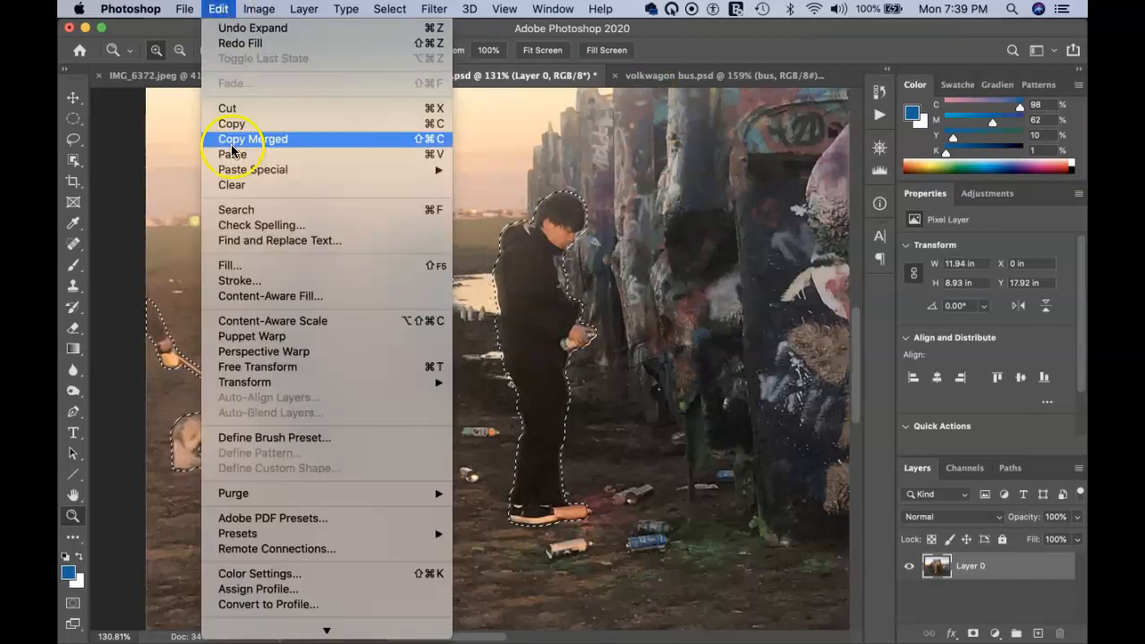
left_click(331, 296)
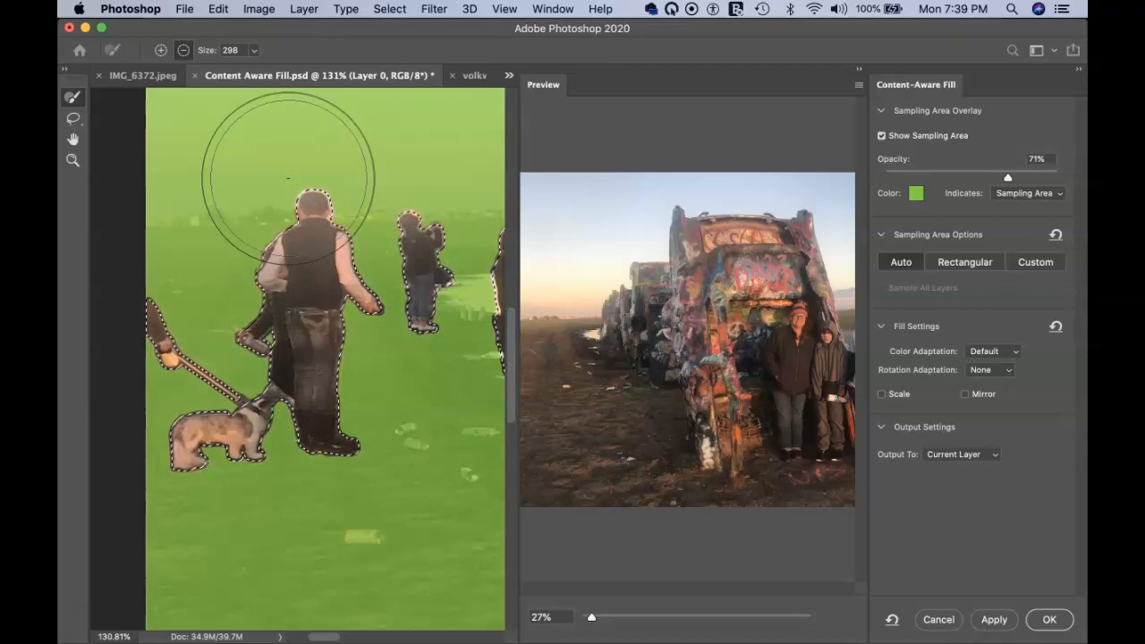
key("bracketleft")
key("bracketleft")
key("bracketleft")
key("bracketleft")
left_click_drag(294, 127, 297, 123)
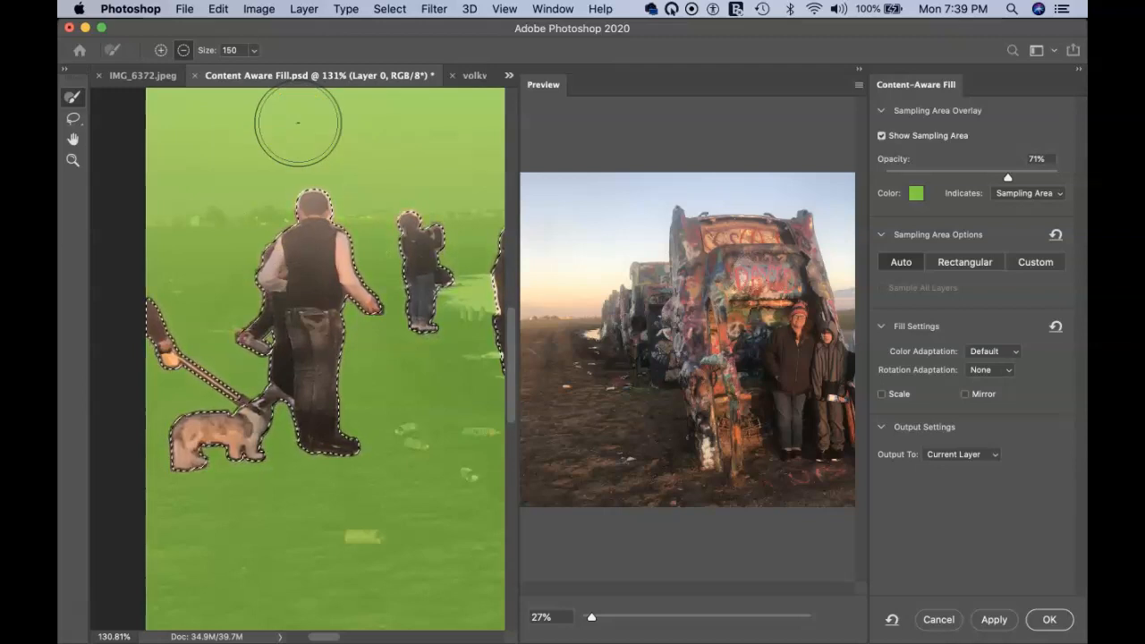
mouse_move(298, 124)
left_mouse_down()
mouse_move(288, 147)
mouse_move(302, 114)
mouse_move(166, 107)
mouse_move(468, 107)
mouse_move(350, 110)
mouse_move(419, 128)
mouse_move(153, 135)
left_mouse_up()
Reduce the sampling brush to size 50 and exclude the spray cans on the ground from the sampling area
mouse_move(457, 269)
left_mouse_down()
mouse_move(435, 314)
mouse_move(503, 357)
mouse_move(430, 360)
mouse_move(453, 335)
mouse_move(463, 331)
mouse_move(403, 430)
mouse_move(484, 434)
left_mouse_up()
key("bracketleft")
key("bracketleft")
key("bracketleft")
key("bracketleft")
key("bracketleft")
key("bracketleft")
left_click_drag(474, 481, 470, 476)
left_click_drag(381, 535, 345, 535)
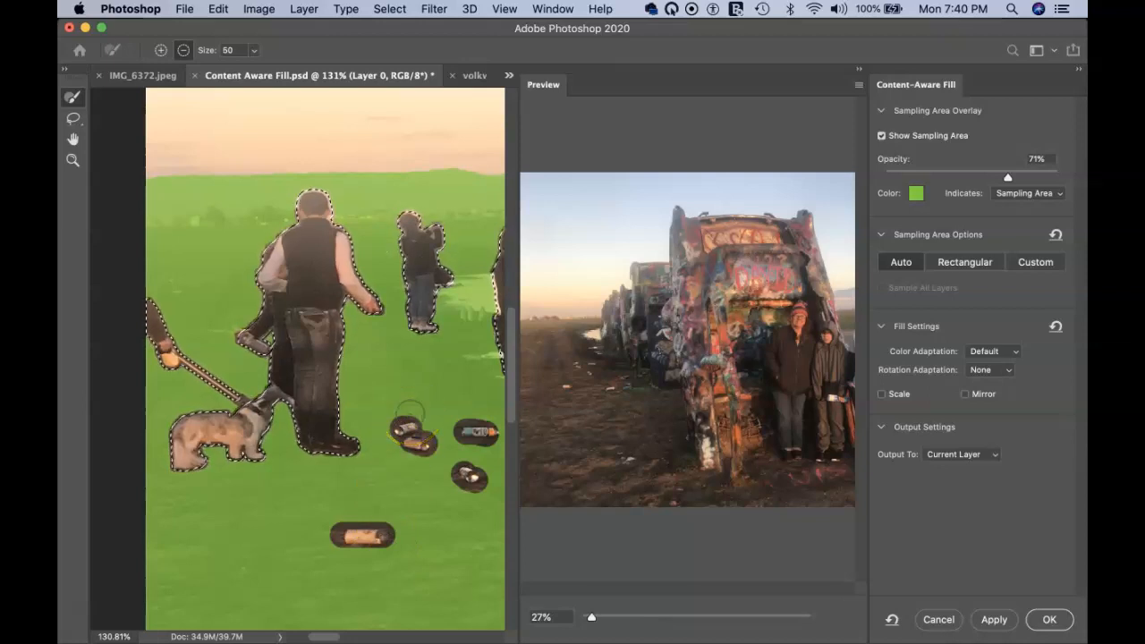
Exclude the white objects by the puddle from the sampling area with the size 50 brush, and the sky beside the cars at size 150
left_click(432, 293)
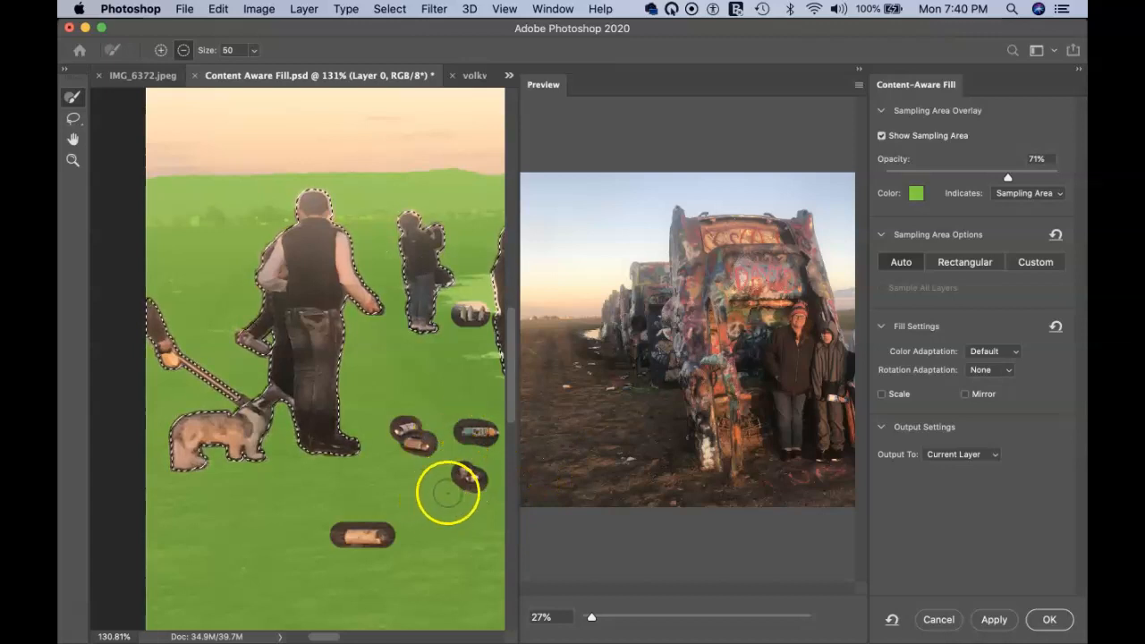
key("bracketright")
key("bracketright")
key("bracketright")
key("bracketright")
key("bracketright")
left_click_drag(411, 621, 401, 569)
scroll(401, 569, "down", 10)
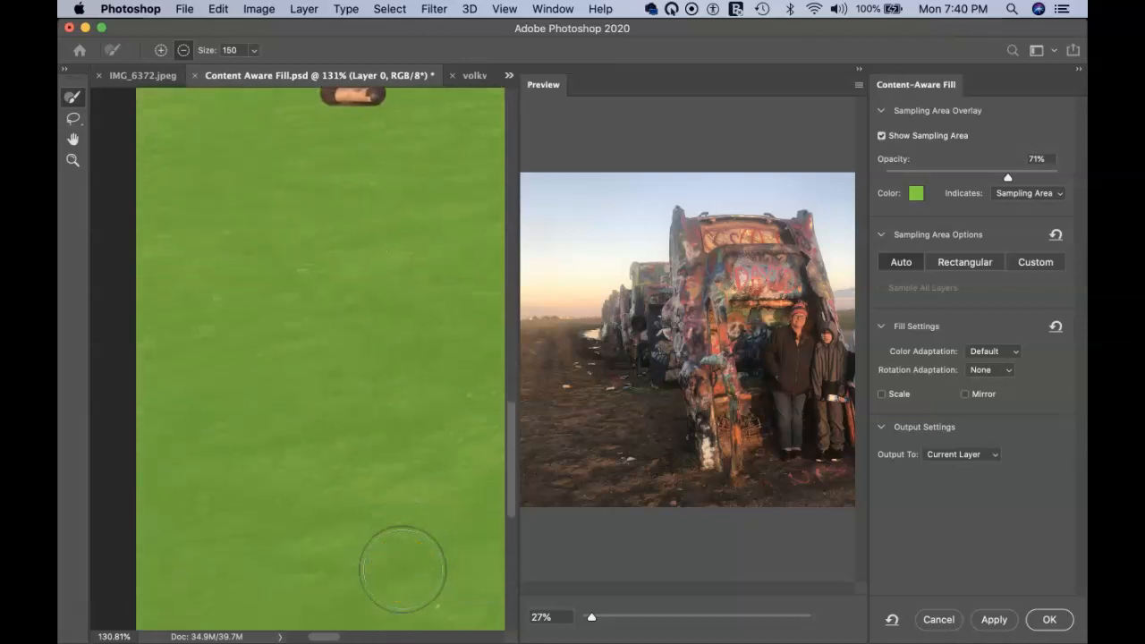
scroll(402, 569, "up", 5)
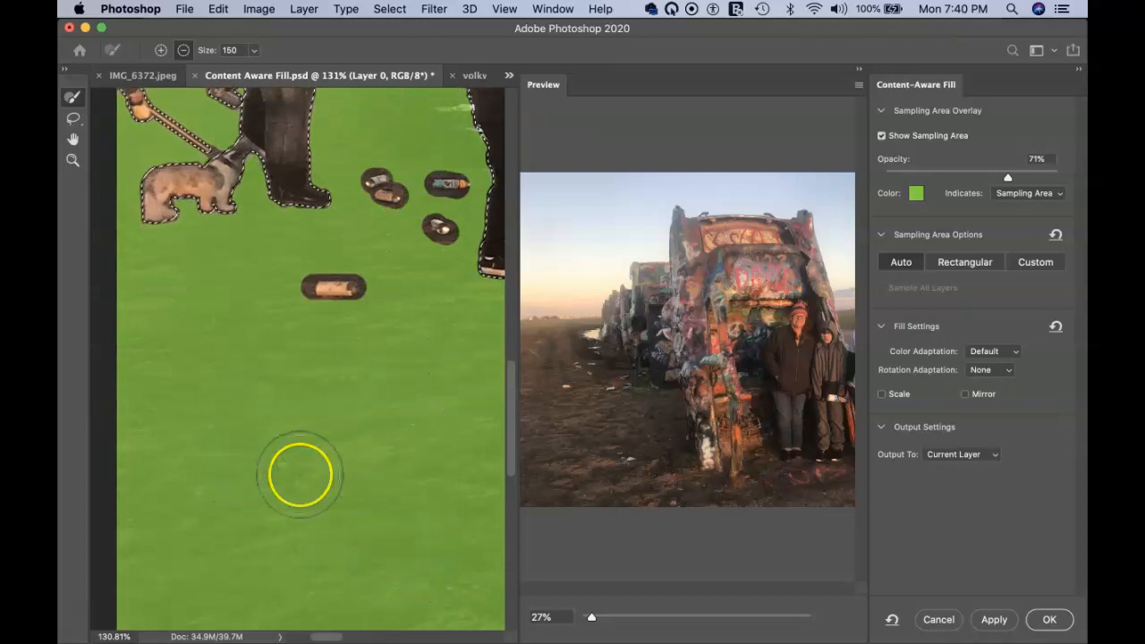
scroll(299, 474, "up", 10)
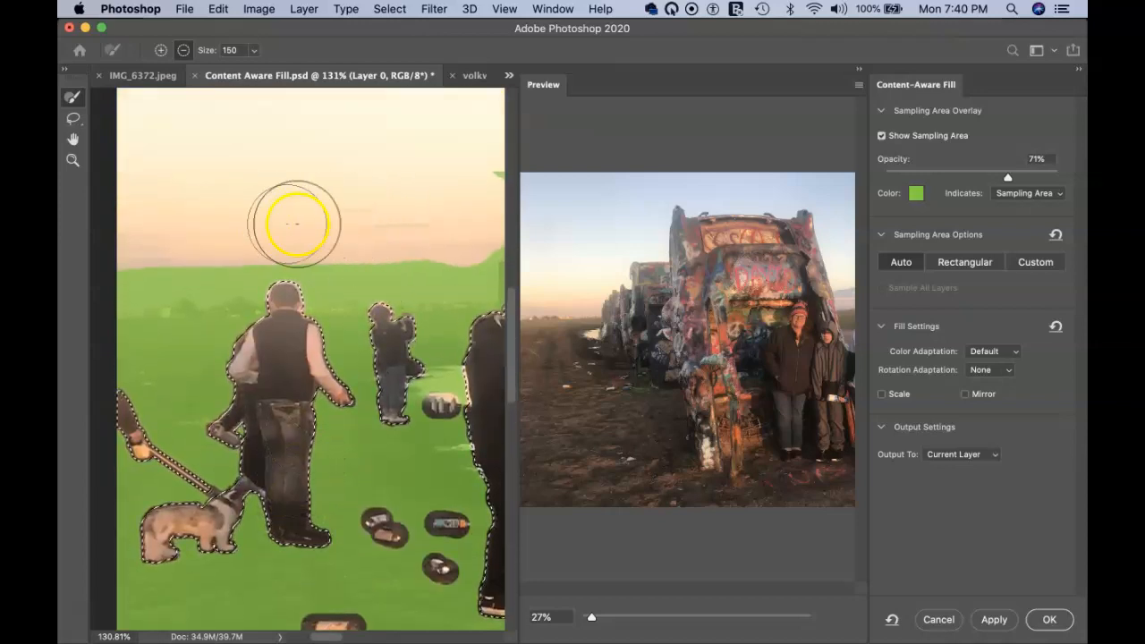
left_click(476, 187)
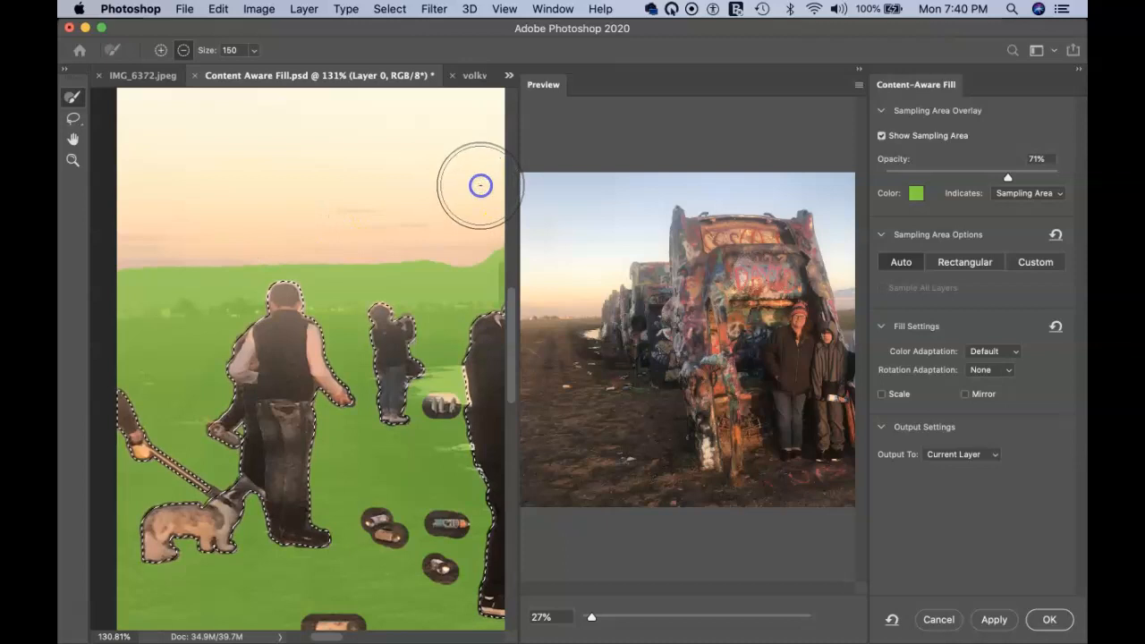
scroll(392, 191, "right", 6)
mouse_move(282, 215)
left_mouse_down()
mouse_move(449, 107)
mouse_move(504, 81)
left_mouse_up()
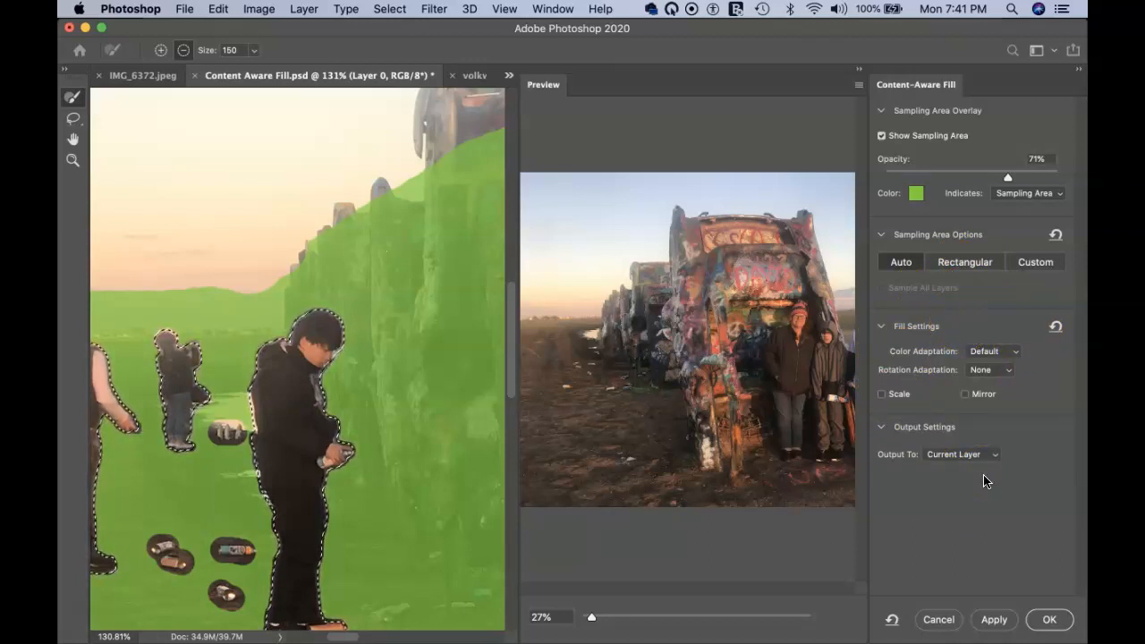
Apply the Content-Aware Fill to the current layer, deselect, and fit the whole photo on screen
left_click(1045, 619)
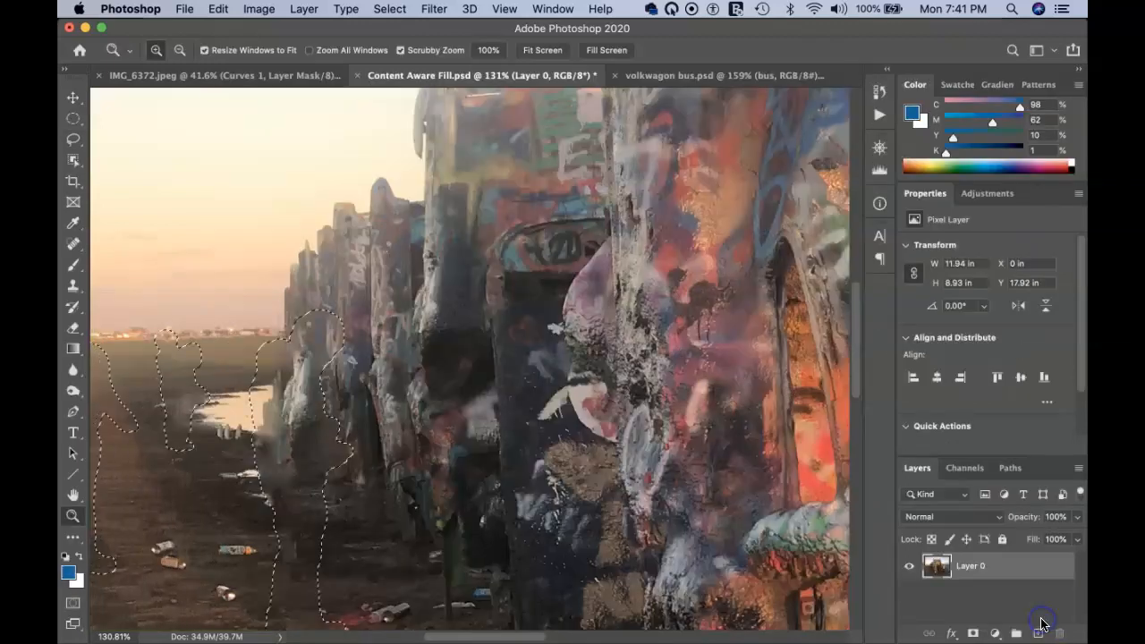
key("super+d")
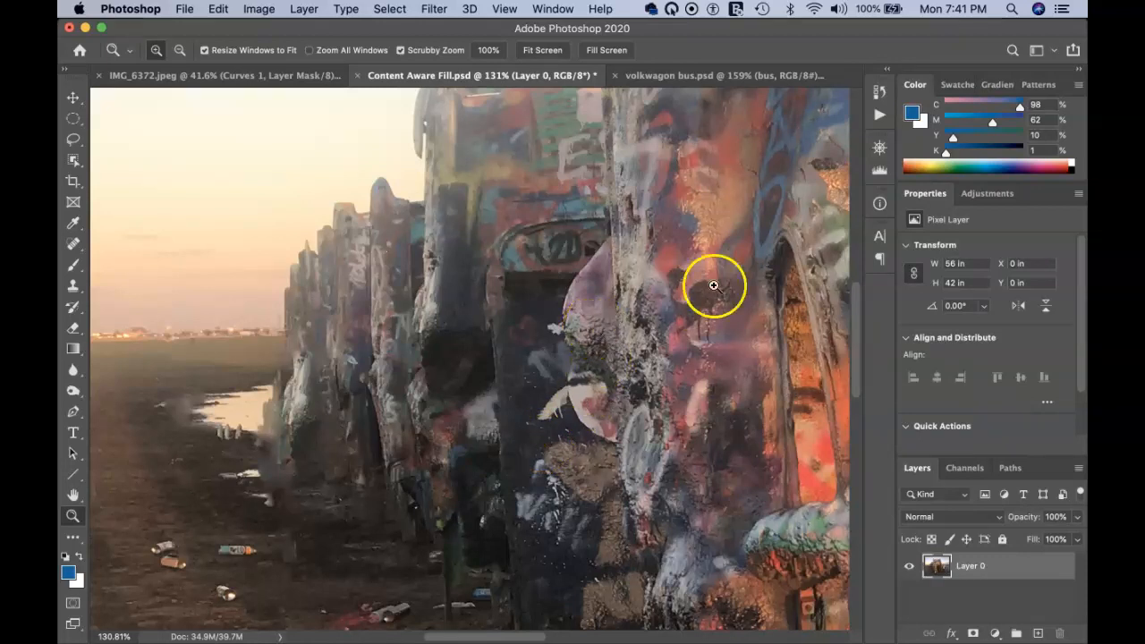
key("super+0")
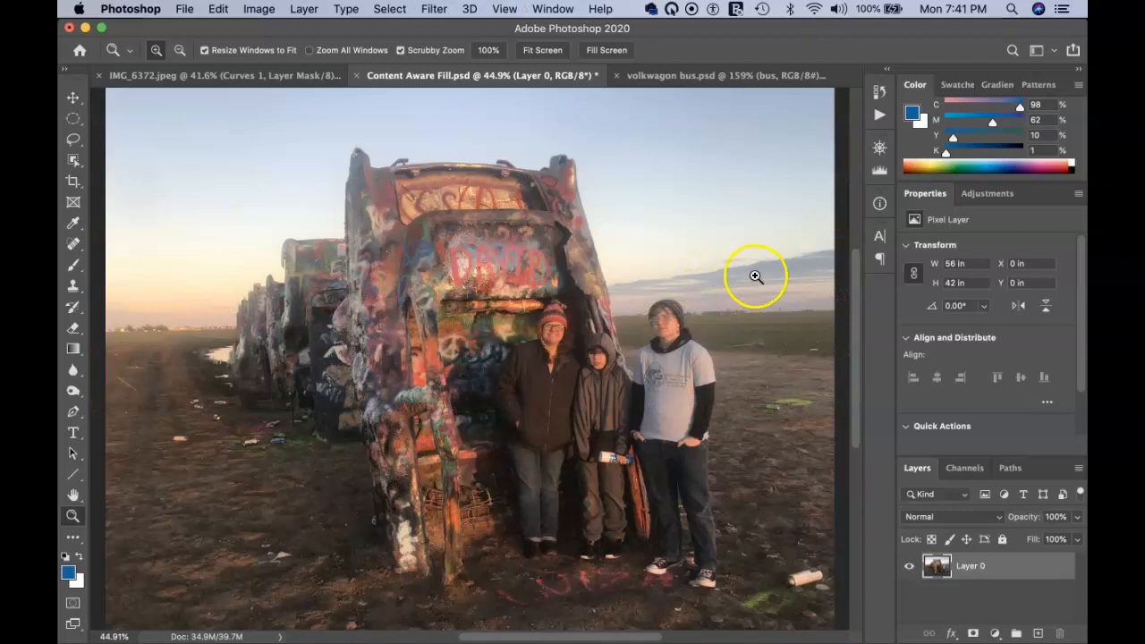
Restore the photo to Snapshot 1 from its history
left_click(879, 94)
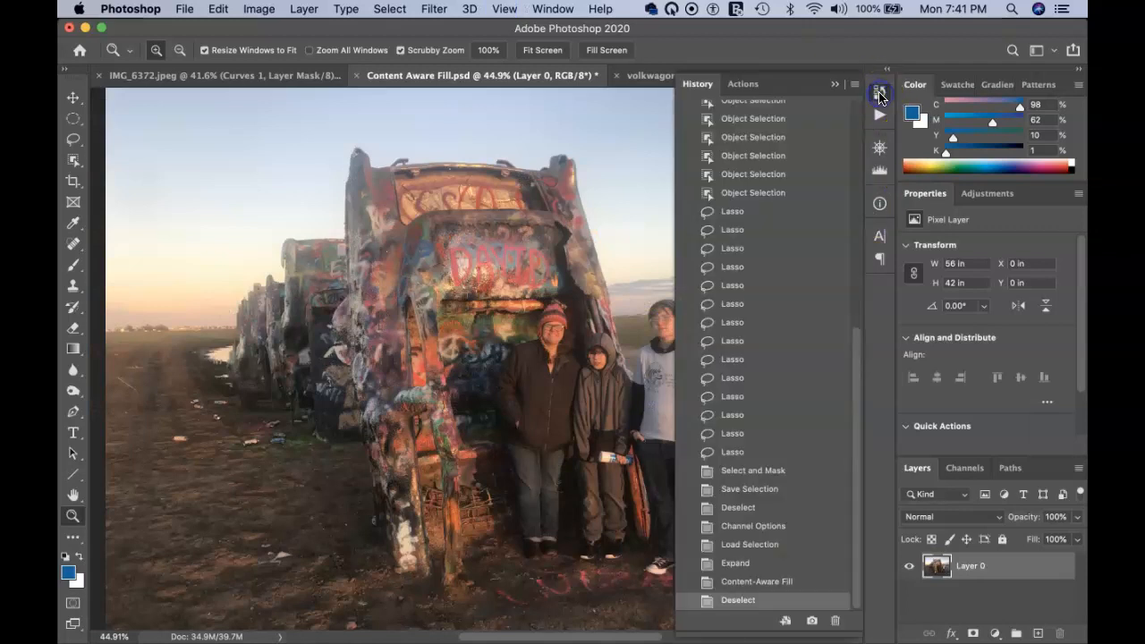
left_click_drag(853, 347, 856, 121)
left_click(767, 136)
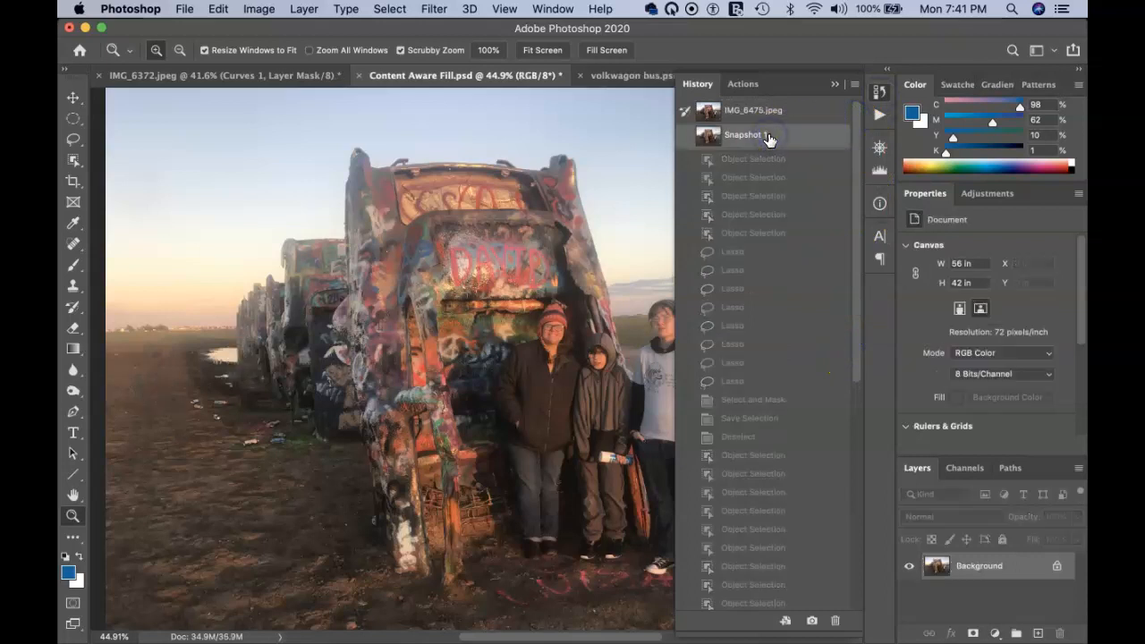
left_click(835, 84)
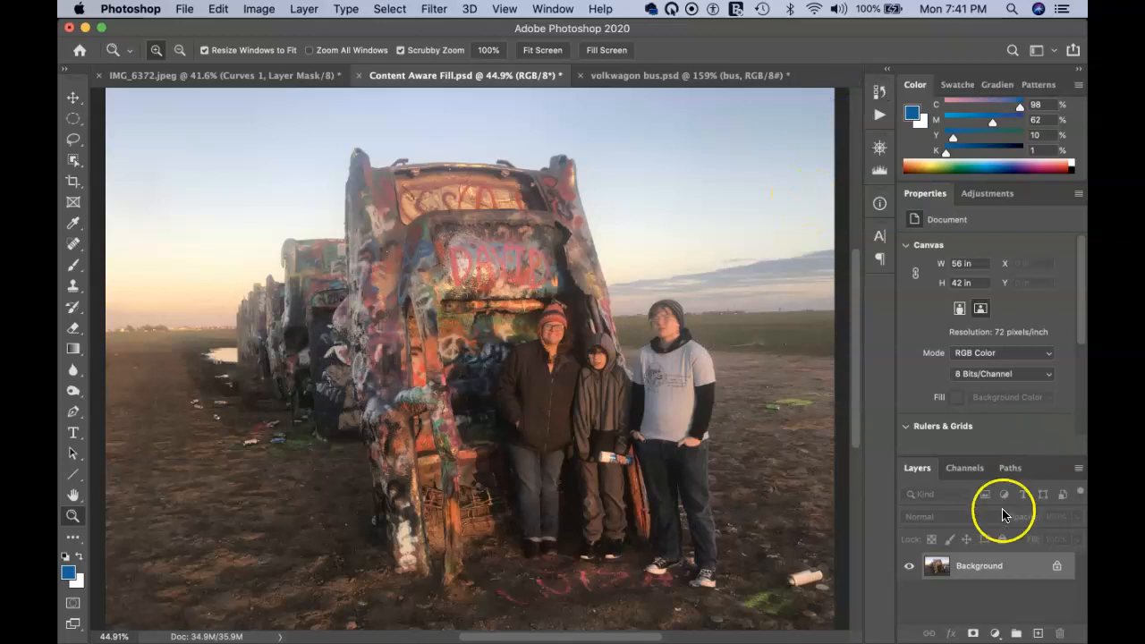
Add a Curves adjustment layer and shape a slight S-curve that lifts the highlights and darkens the shadows
left_click(994, 634)
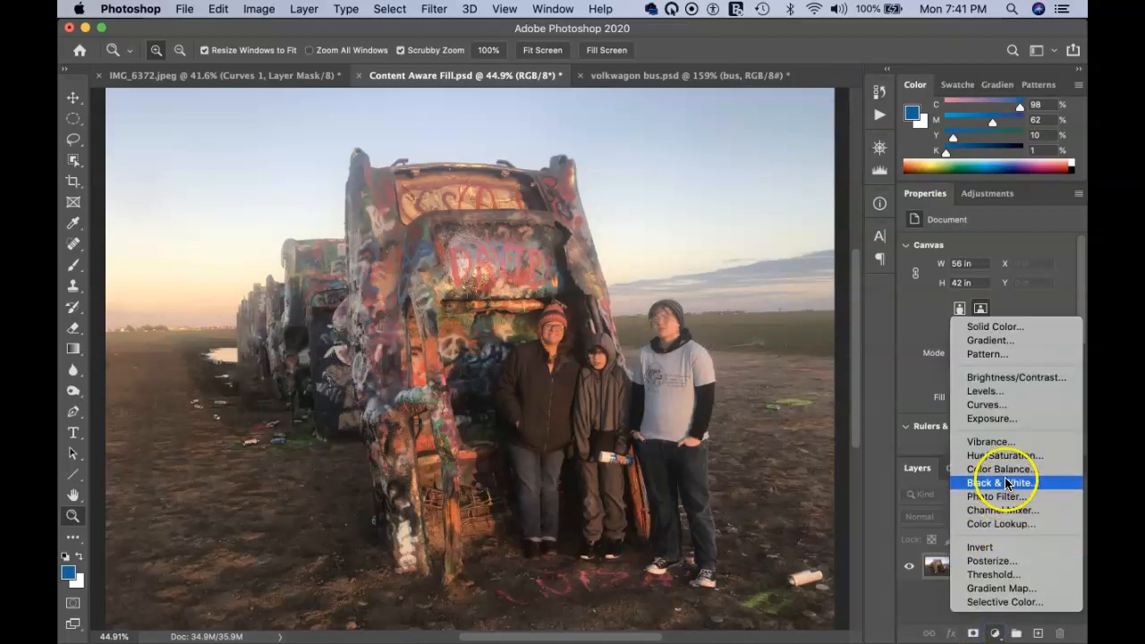
left_click(1018, 406)
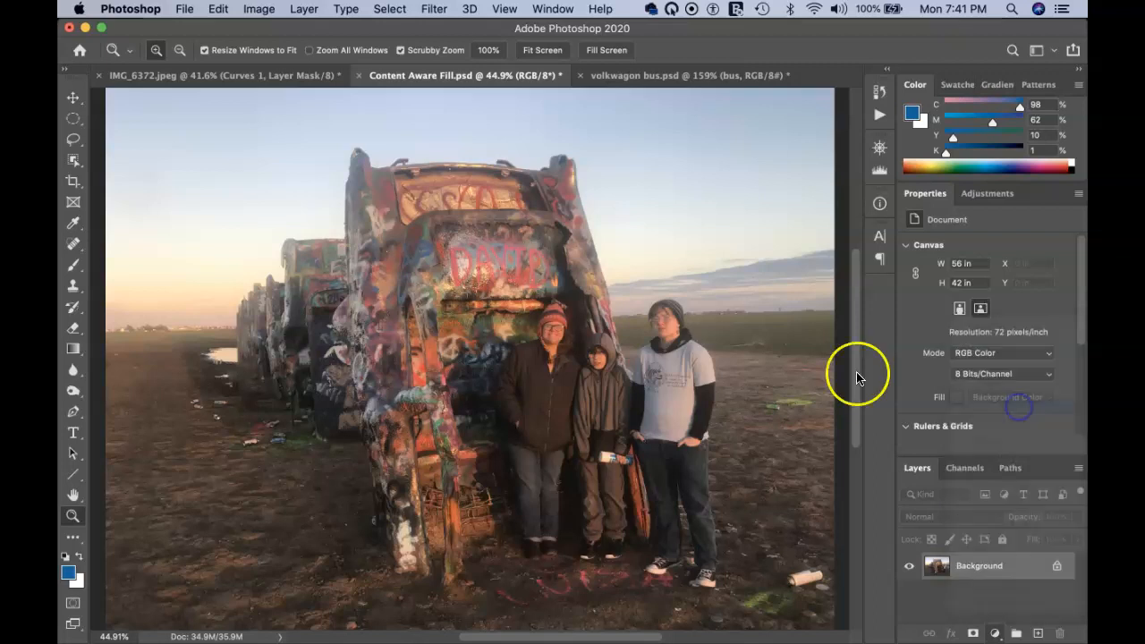
left_click(1028, 318)
left_click_drag(1028, 318, 1032, 308)
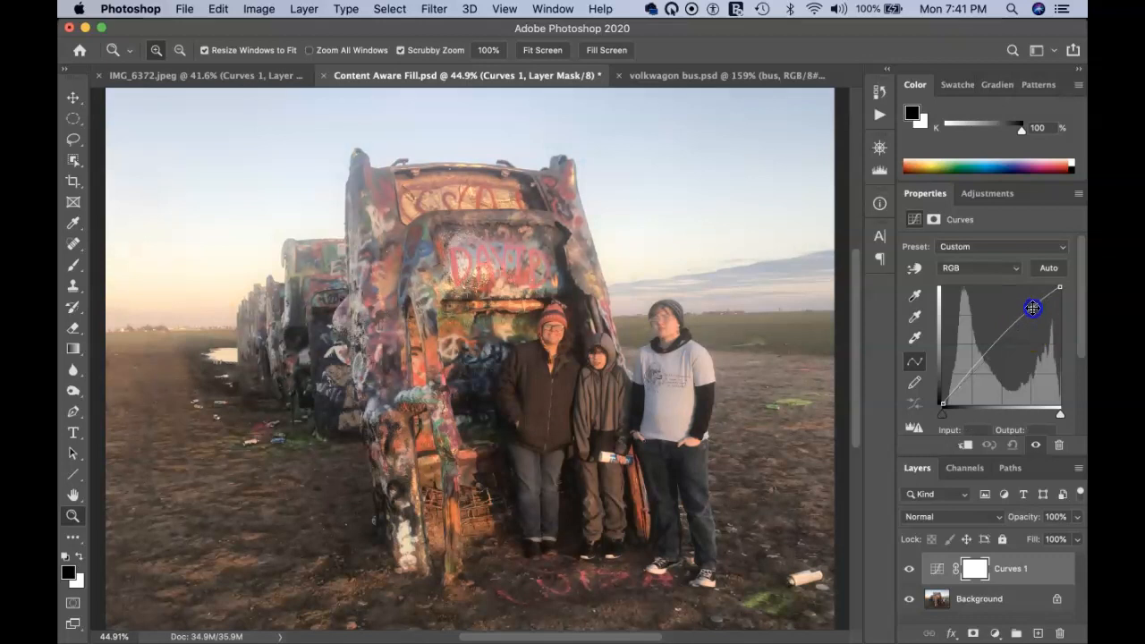
left_click_drag(972, 370, 970, 379)
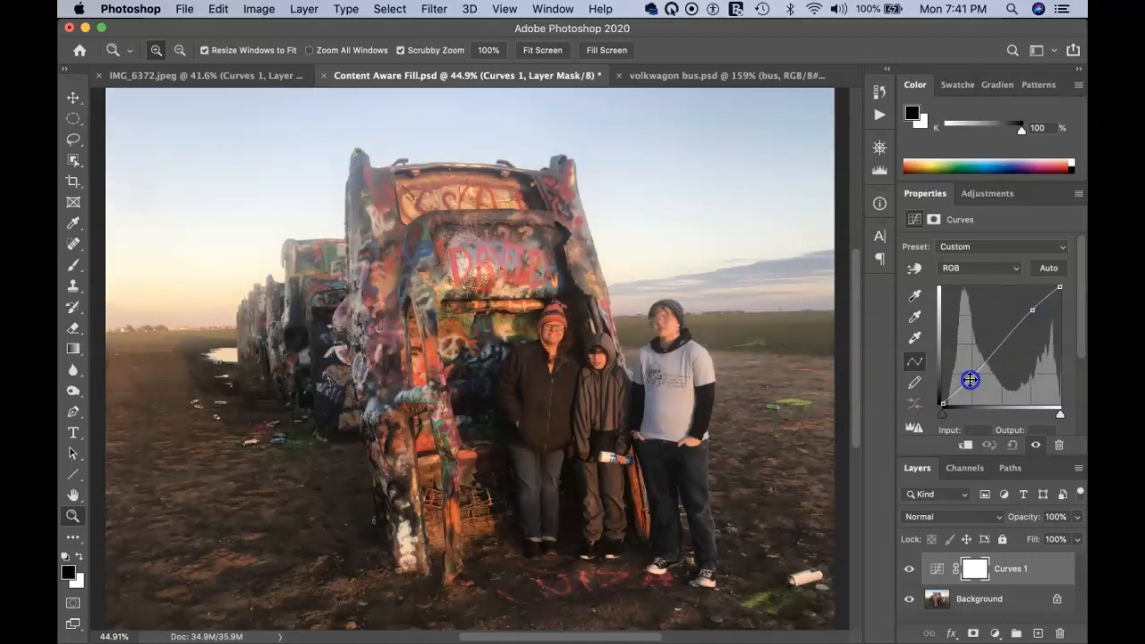
left_click_drag(970, 379, 969, 379)
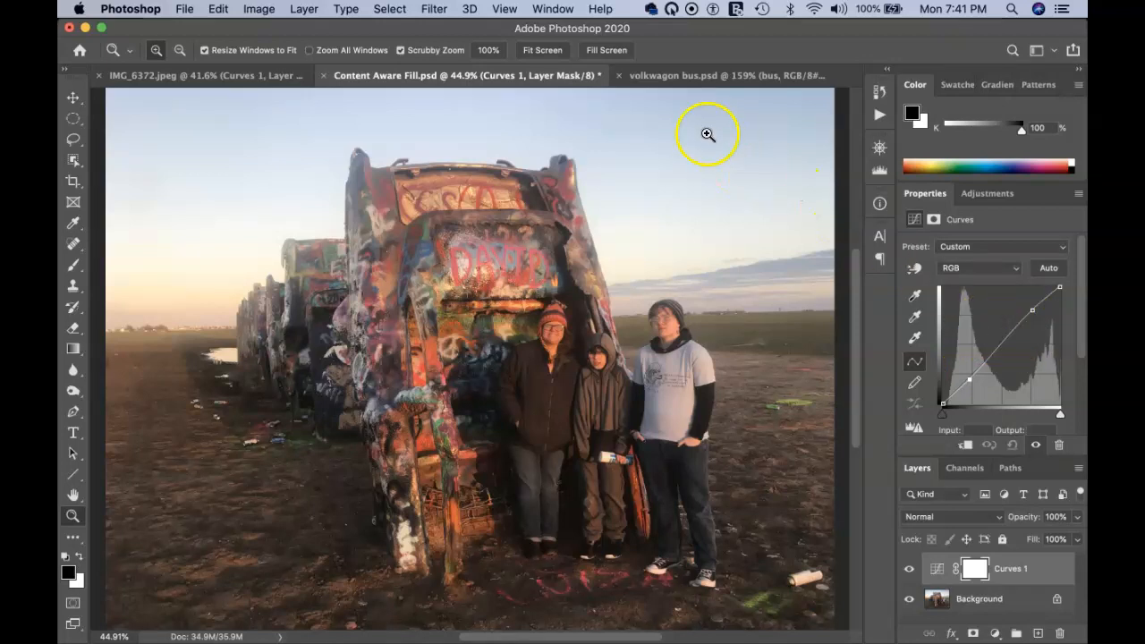
Switch to the volkwagon bus.psd document and flatten the image
left_click(668, 79)
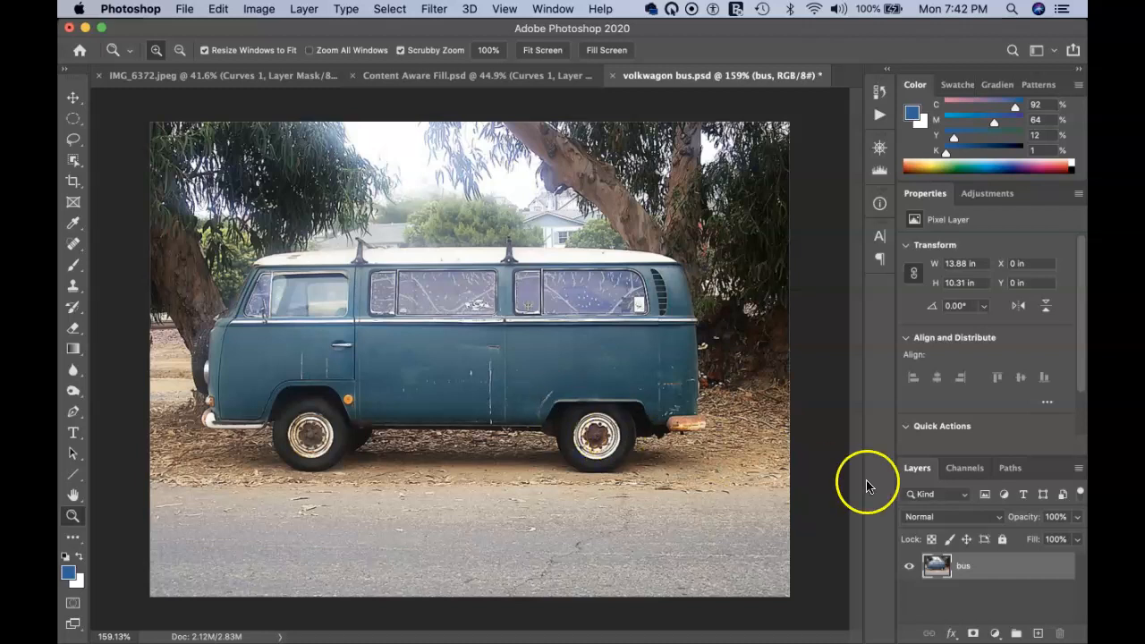
left_click(1077, 468)
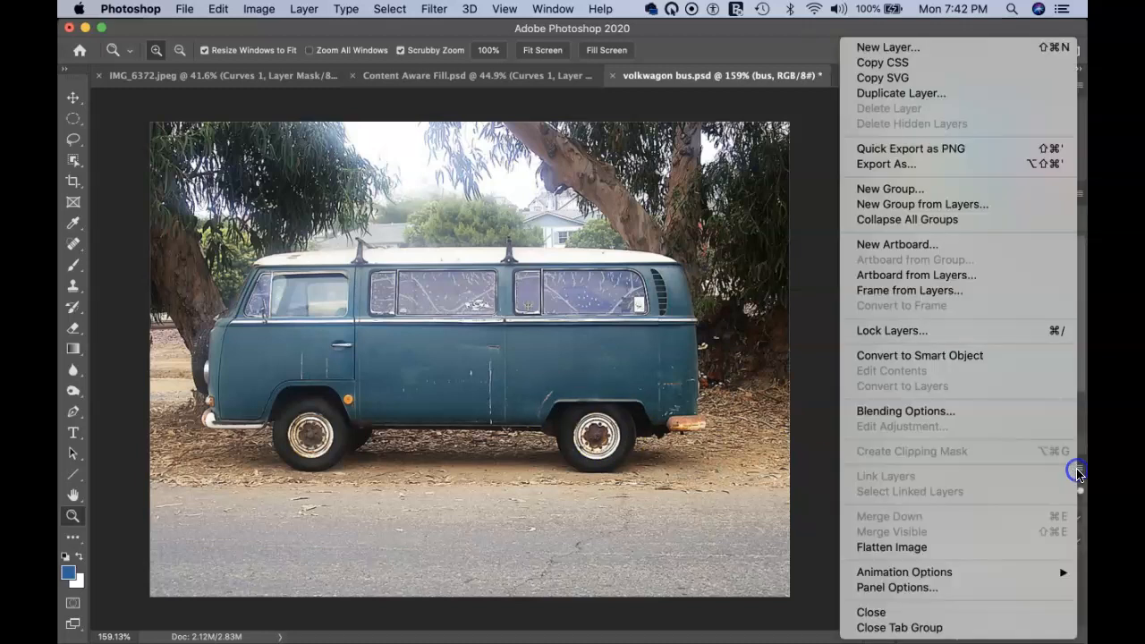
left_click(940, 552)
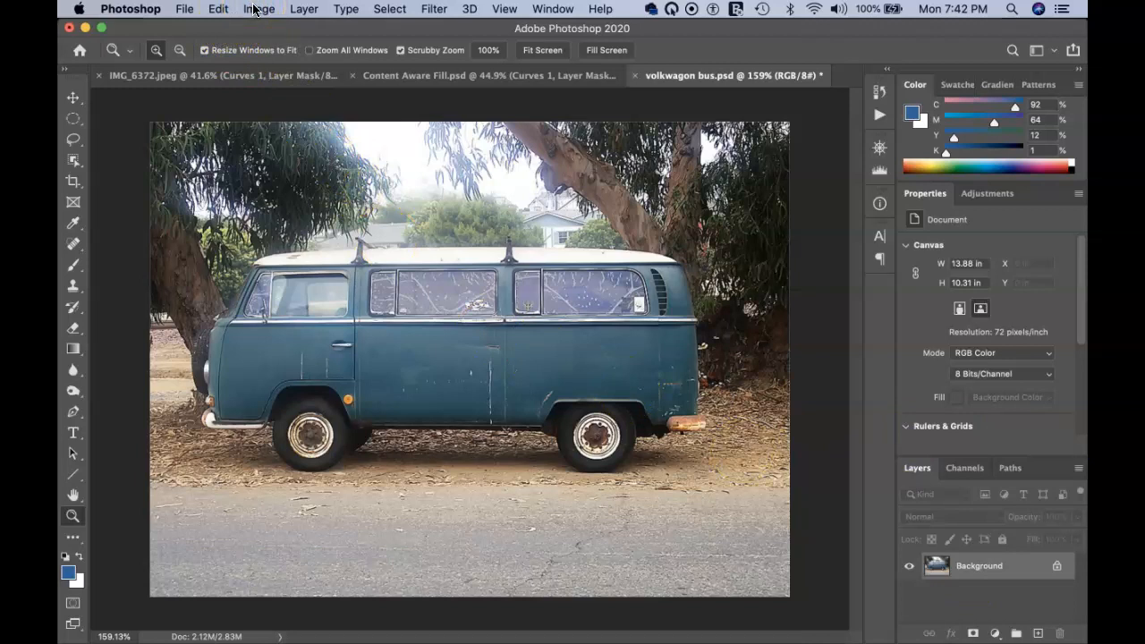
Unlock the Background layer of the bus photo so that Content-Aware Scale can be used on it
left_click(218, 9)
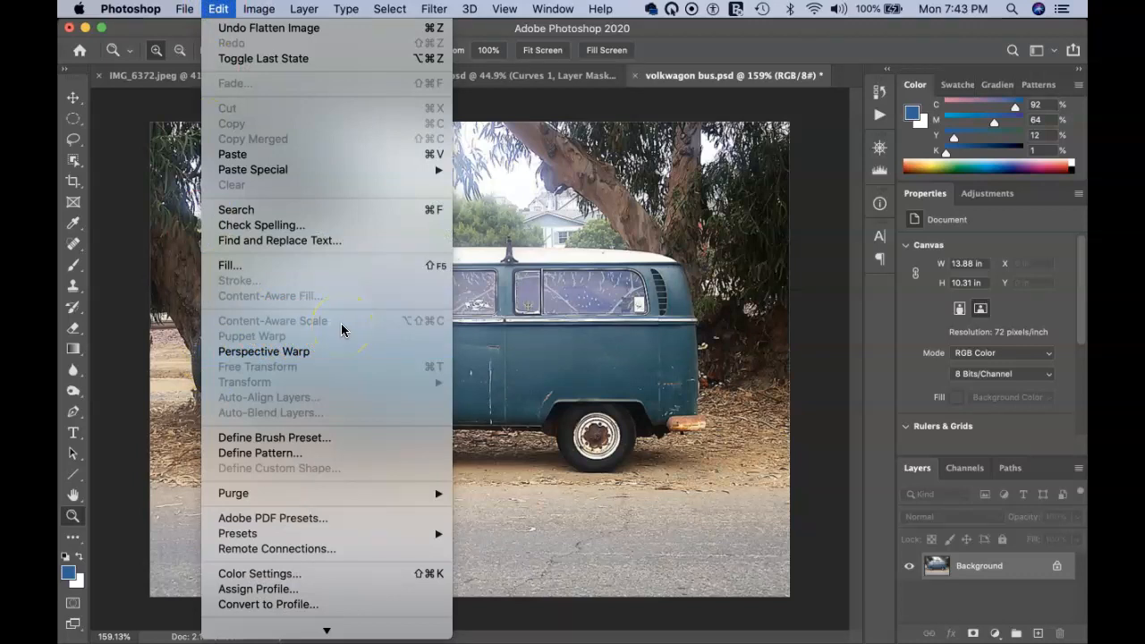
left_click(1000, 573)
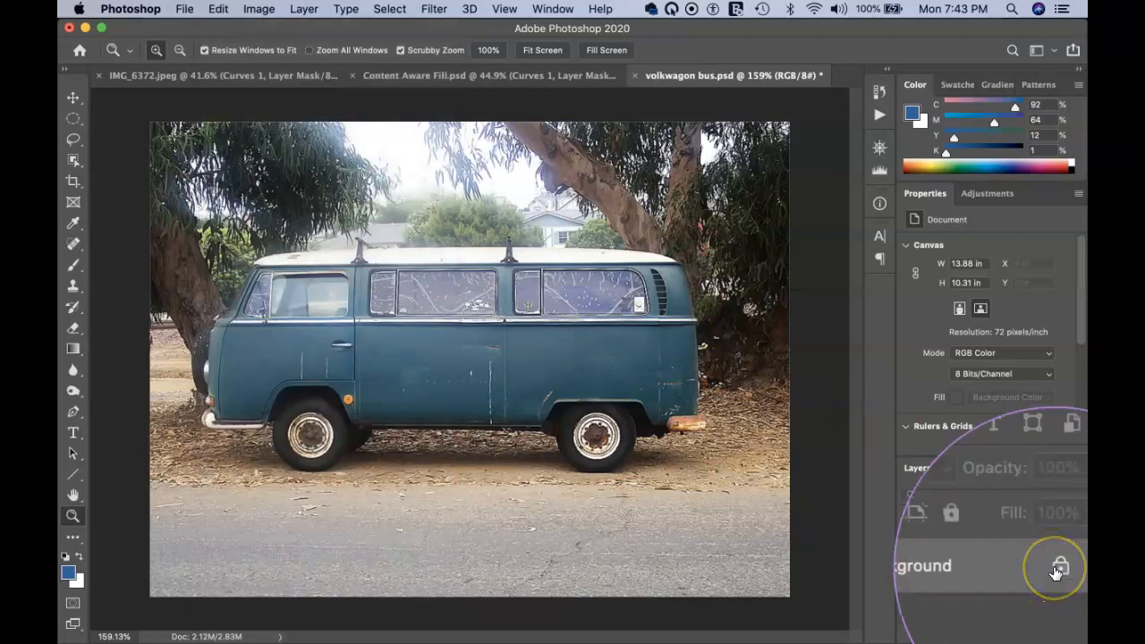
mouse_move(1056, 573)
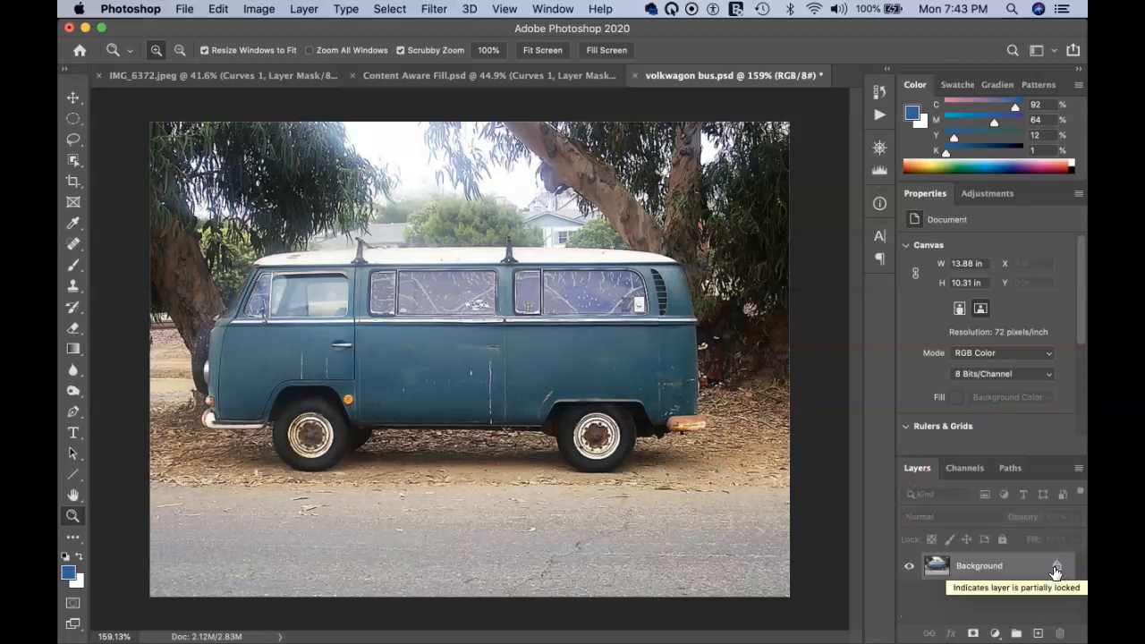
left_click(1057, 570)
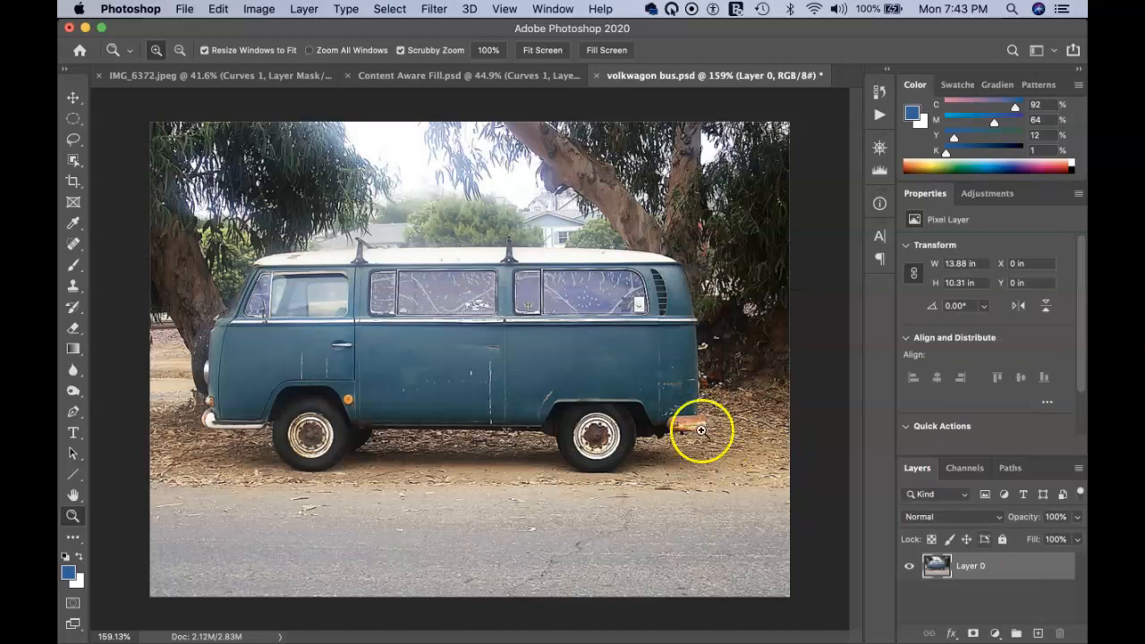
Try Content-Aware Scale to narrow the bus layer to about 69% width around its center, and cancel the scaling
left_click(219, 10)
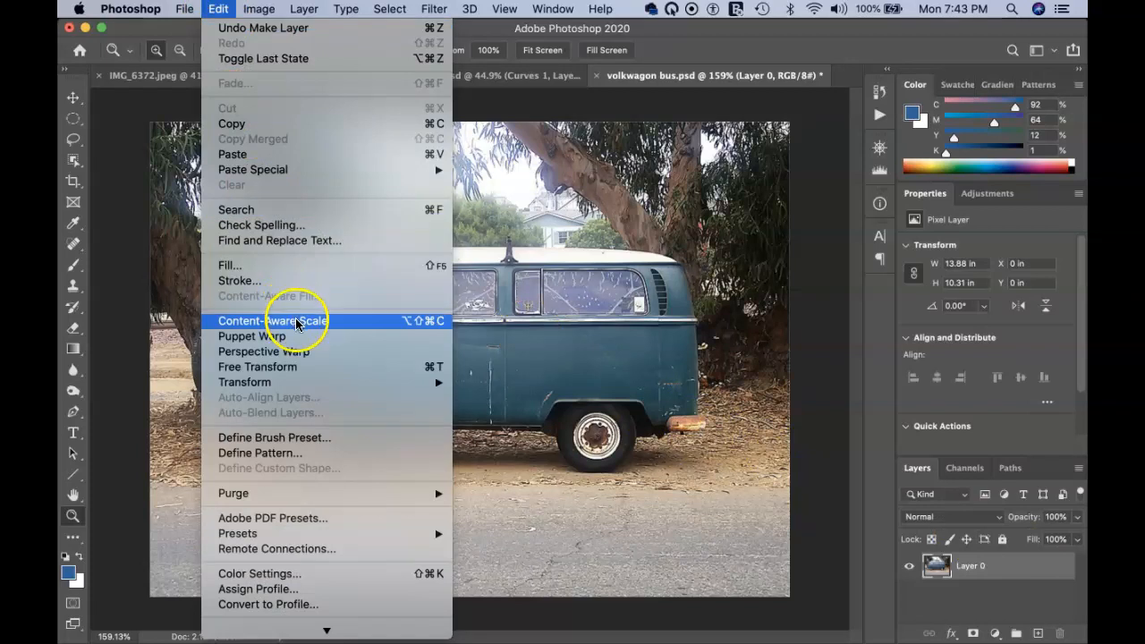
left_click(336, 322)
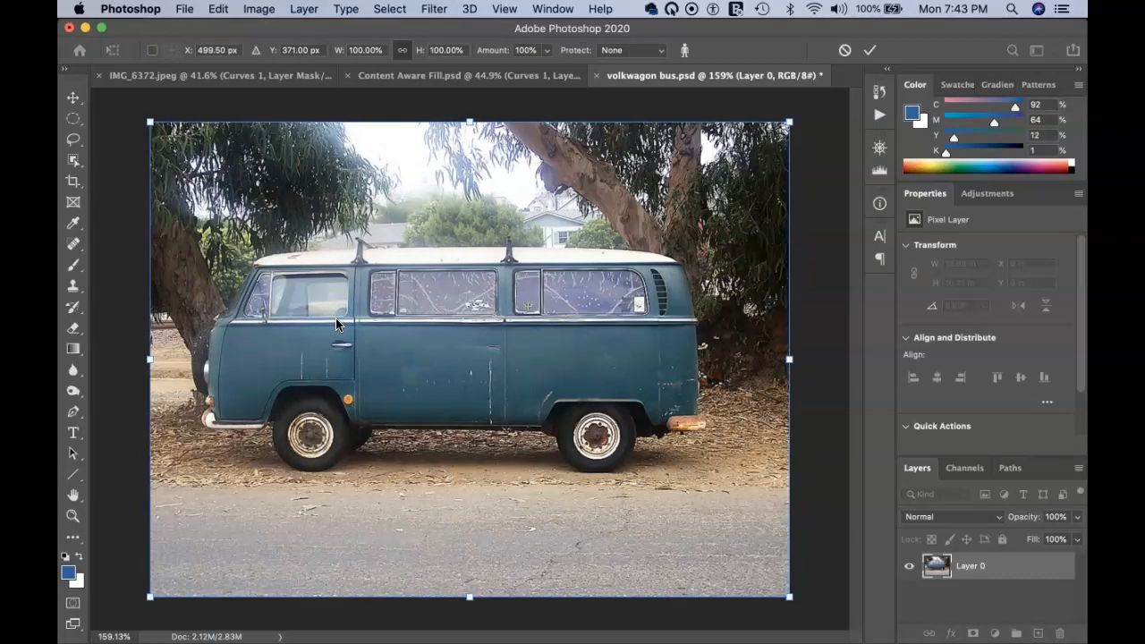
left_click(794, 358)
left_click_drag(793, 359, 772, 360)
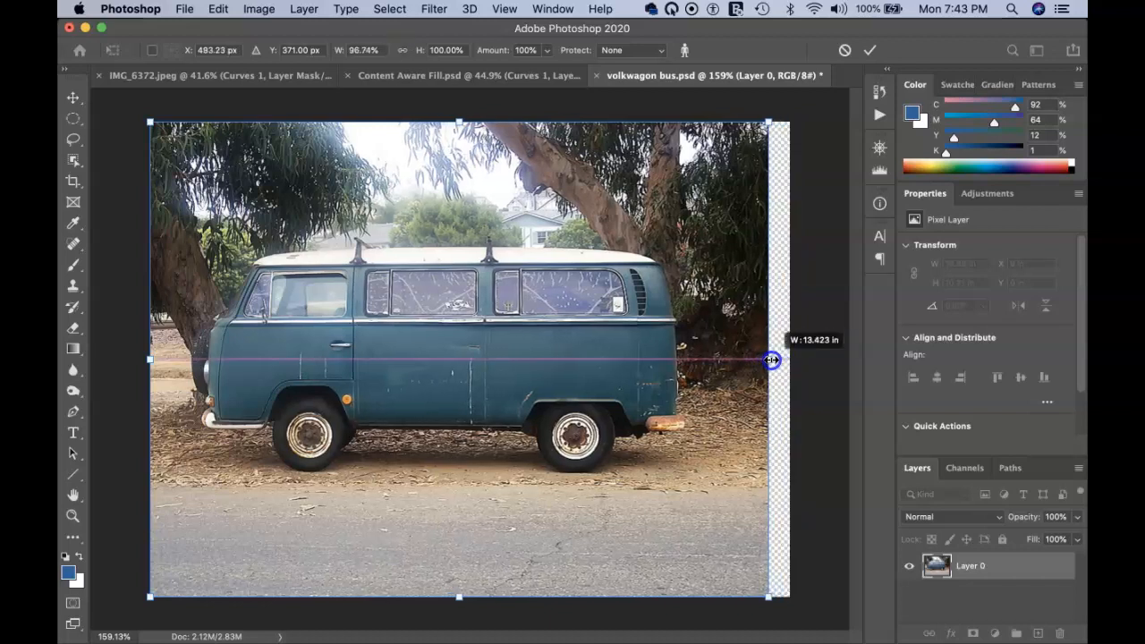
left_click_drag(771, 360, 695, 360)
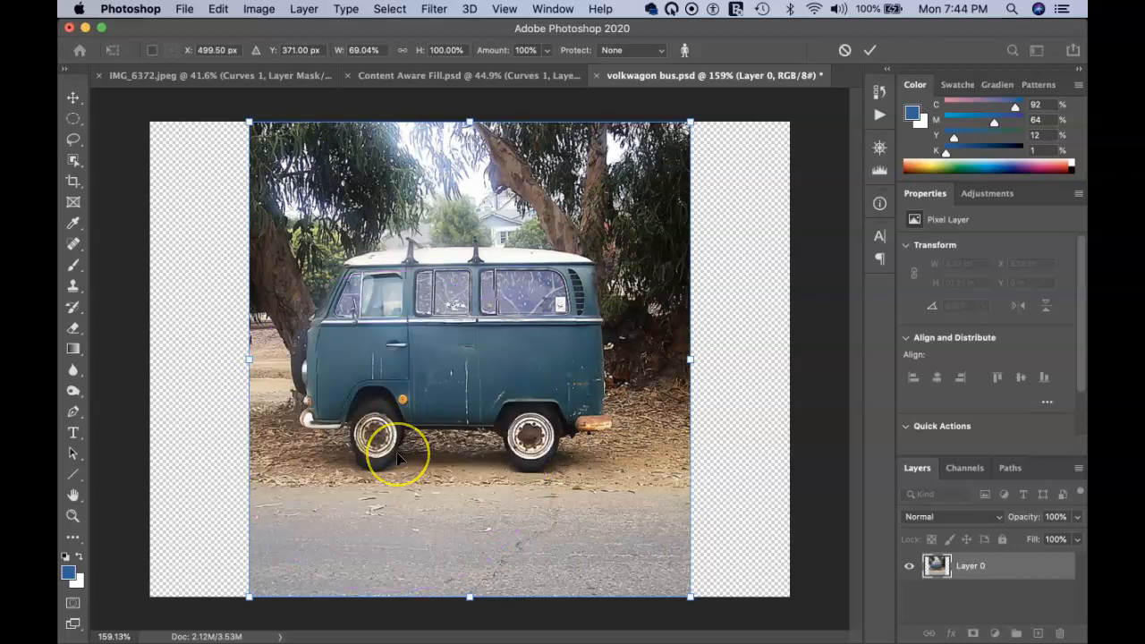
key("super+z")
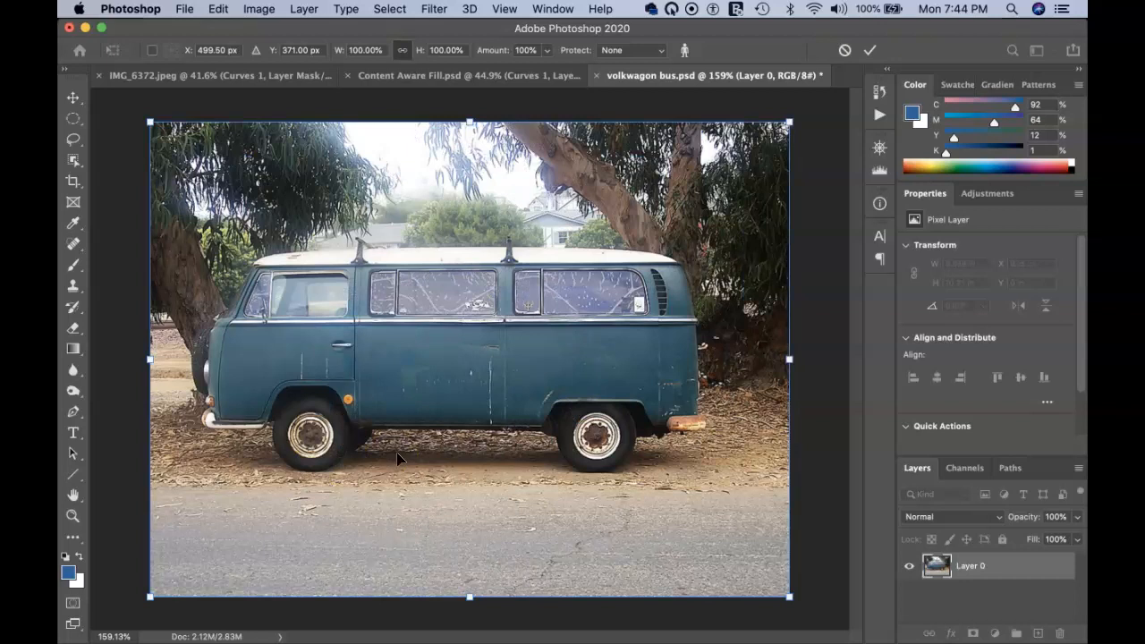
key("Escape")
key("z")
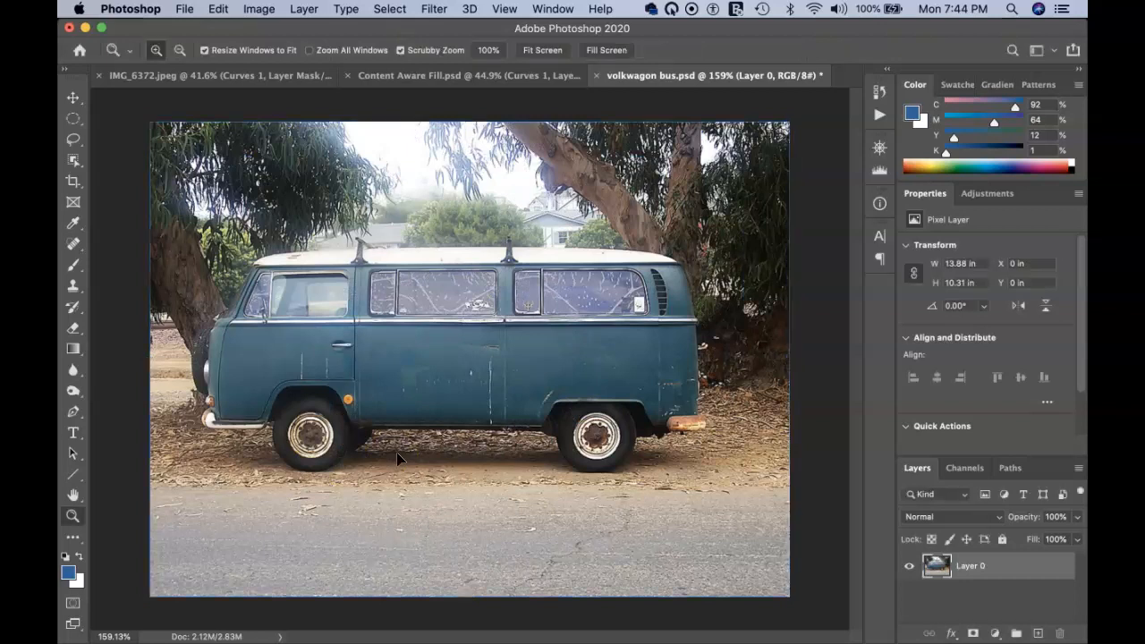
Select the front and rear wheels of the bus together with the Elliptical Marquee tool
key("m")
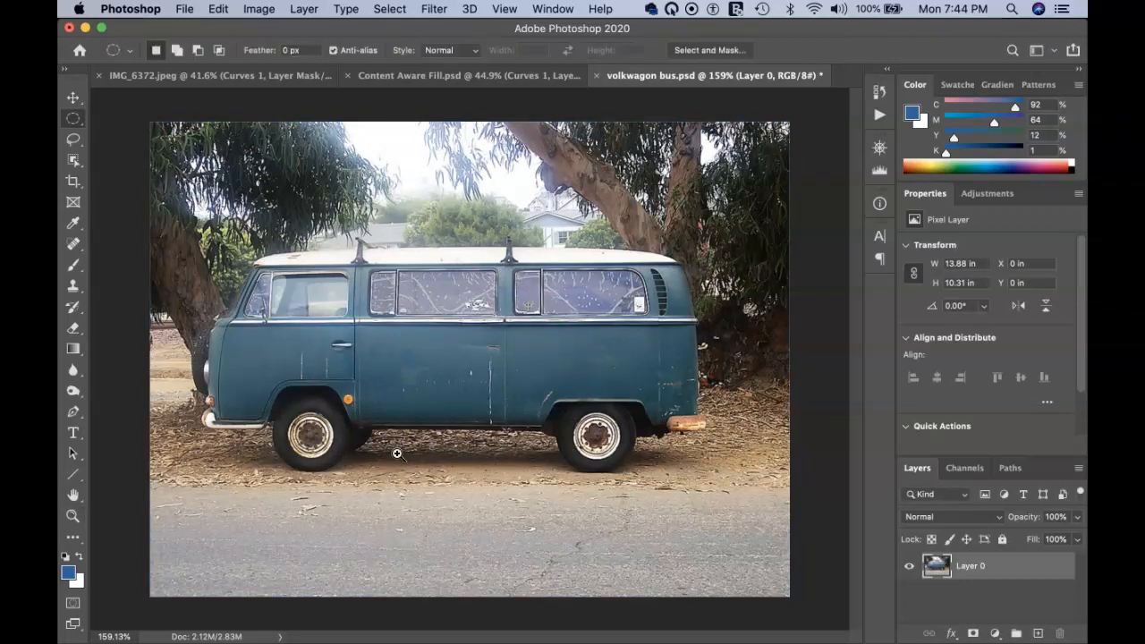
left_click_drag(271, 399, 357, 471)
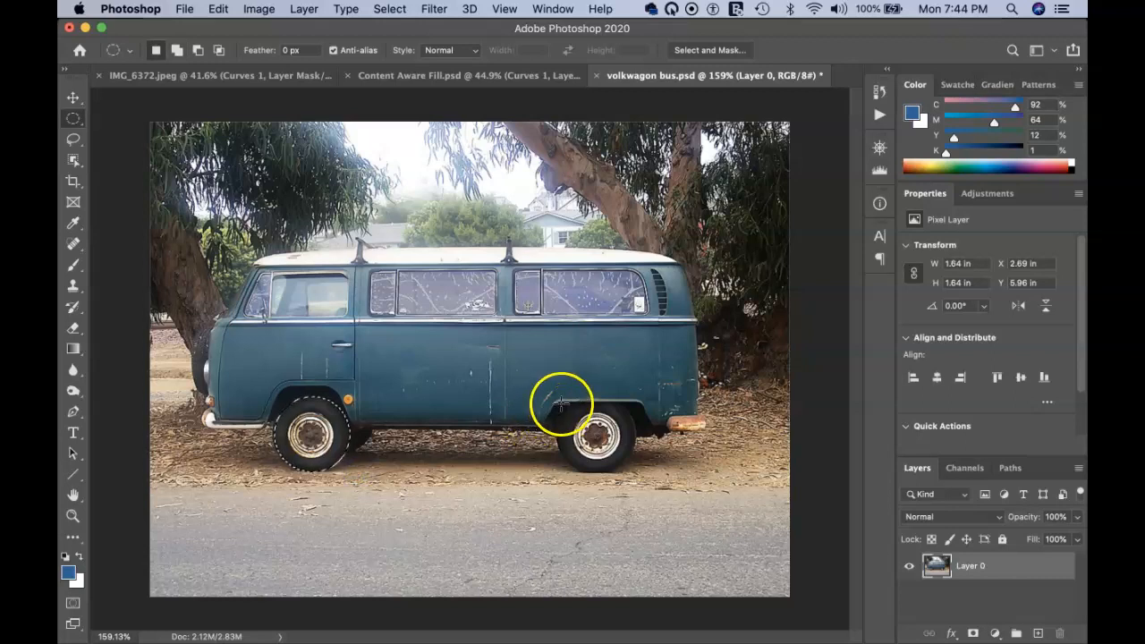
left_click_drag(560, 403, 633, 473)
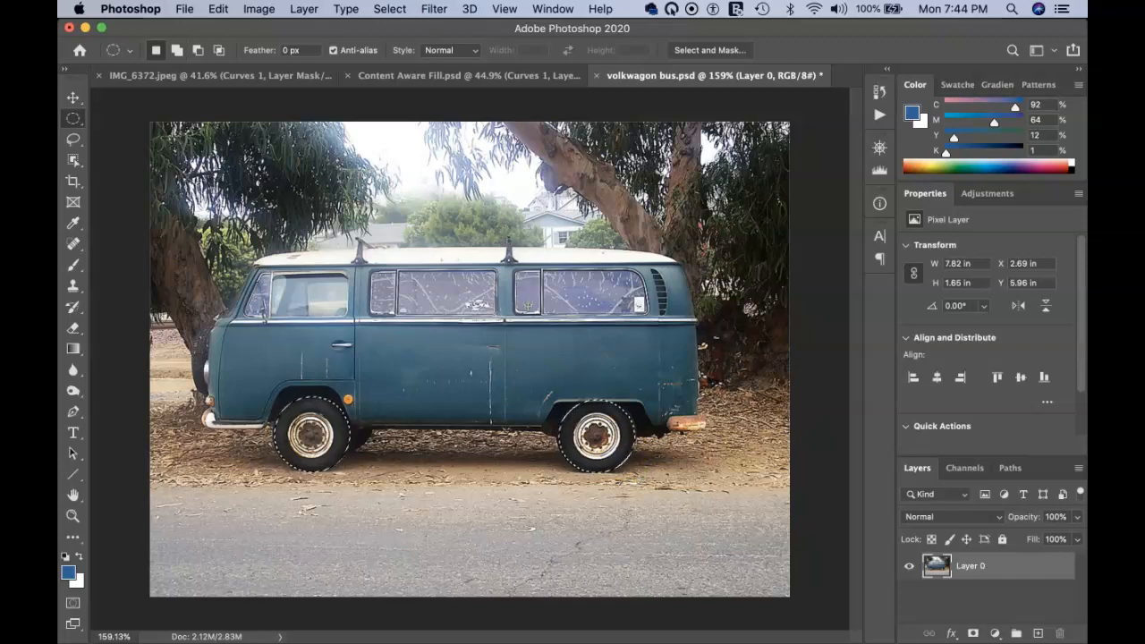
Save the wheel selection as a new channel in volkwagon bus.psd without a custom name
left_click(390, 9)
left_click(433, 372)
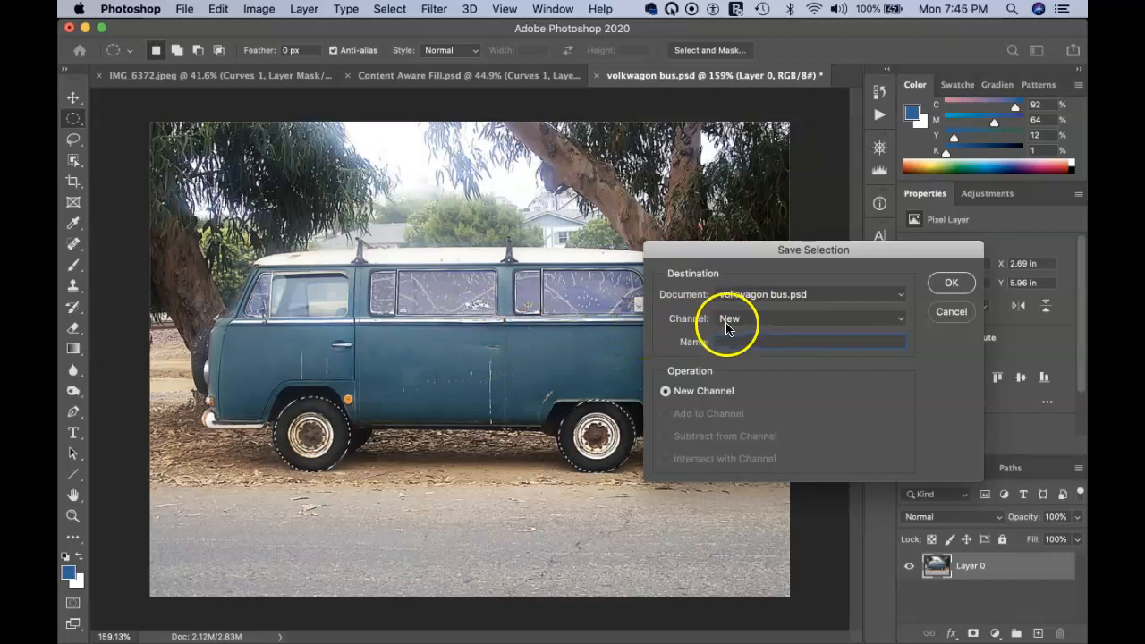
left_click(951, 285)
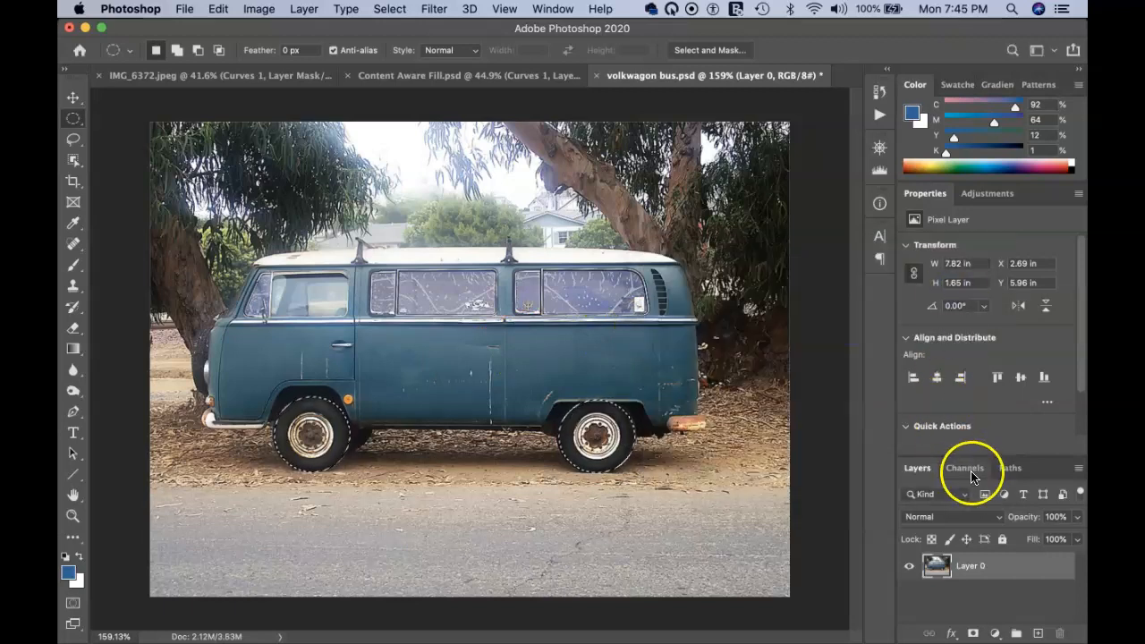
Inspect the saved wheel mask in the Alpha 2 channel and clear the wheel selection, ending on Layer 0 in full RGB view
left_click(966, 469)
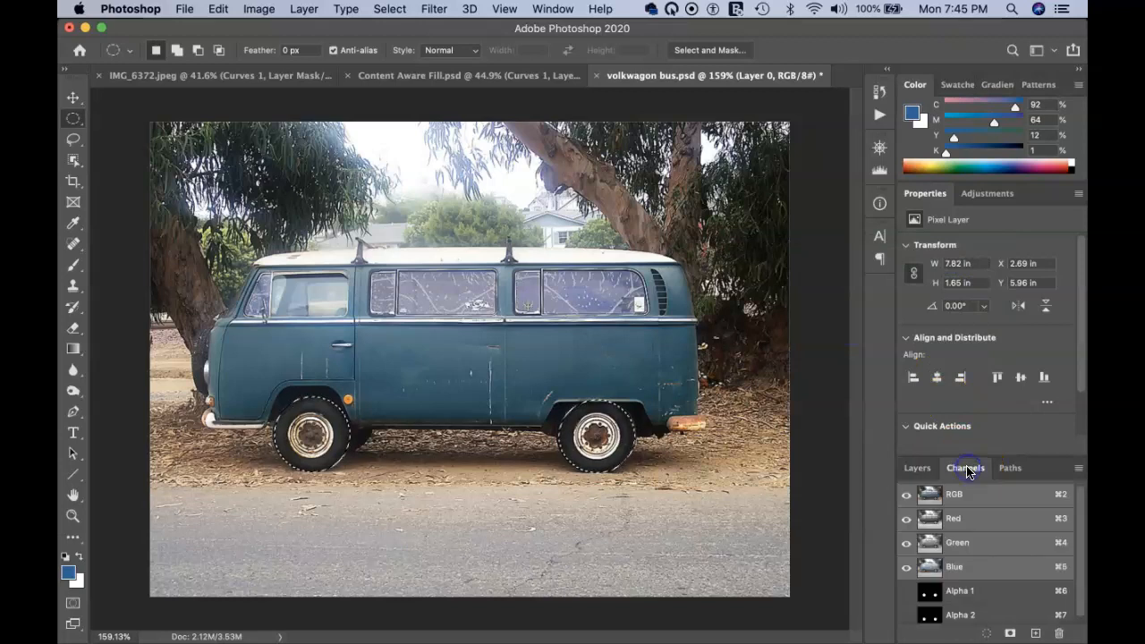
left_click(980, 616)
key("super+d")
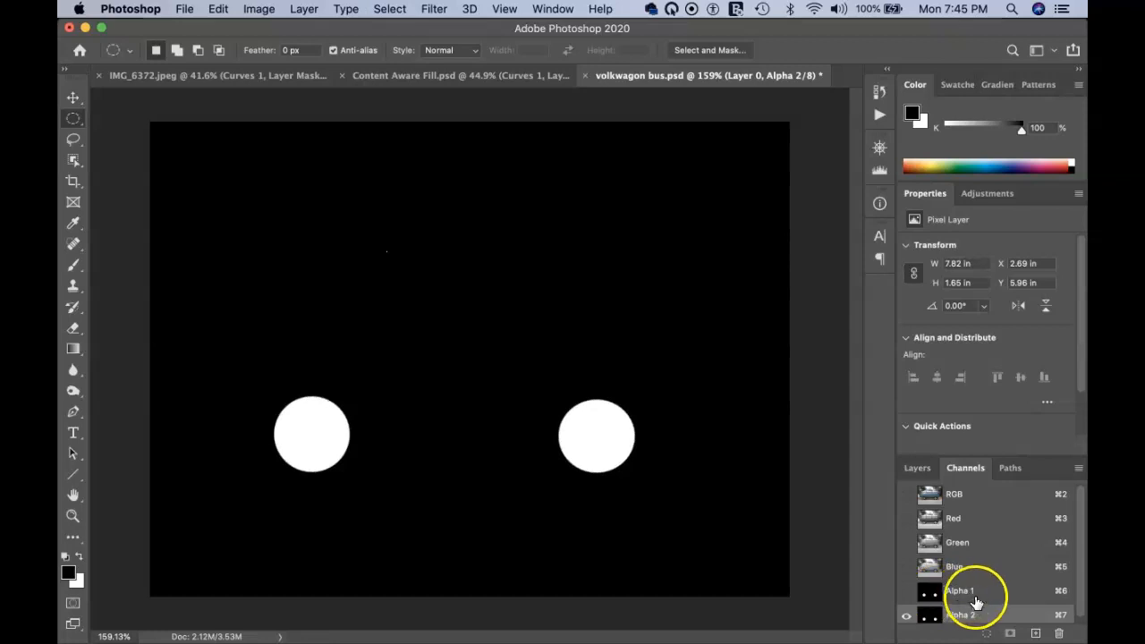
left_click(977, 499)
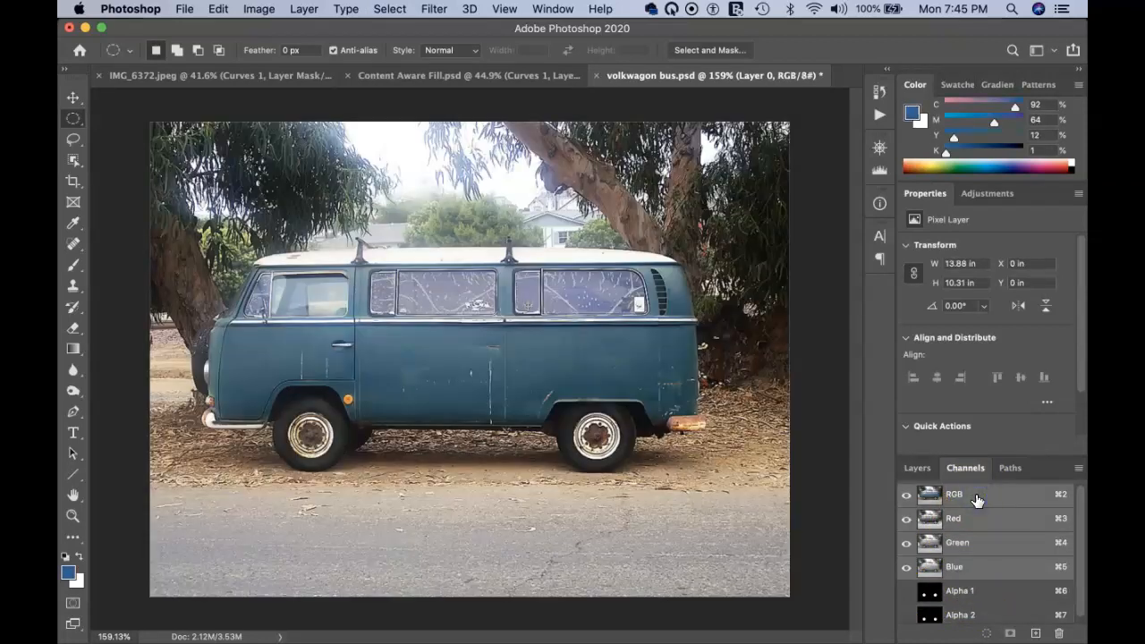
left_click(917, 468)
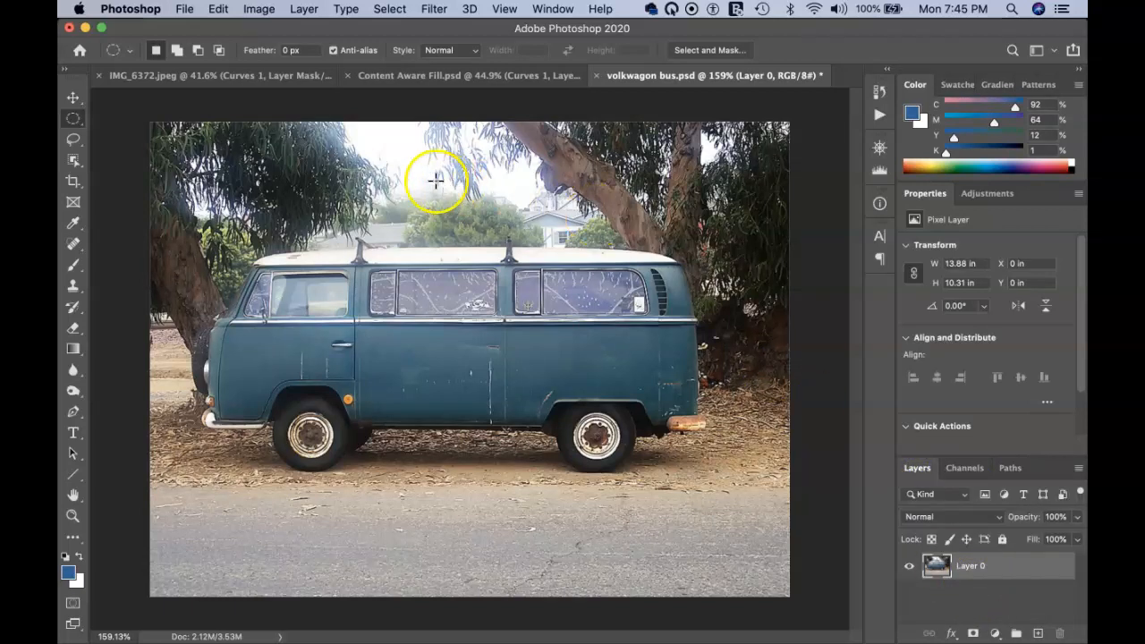
Narrow the bus layer to about 68% width around its center using Content-Aware Scale with Alpha 2 as the protected area
left_click(219, 9)
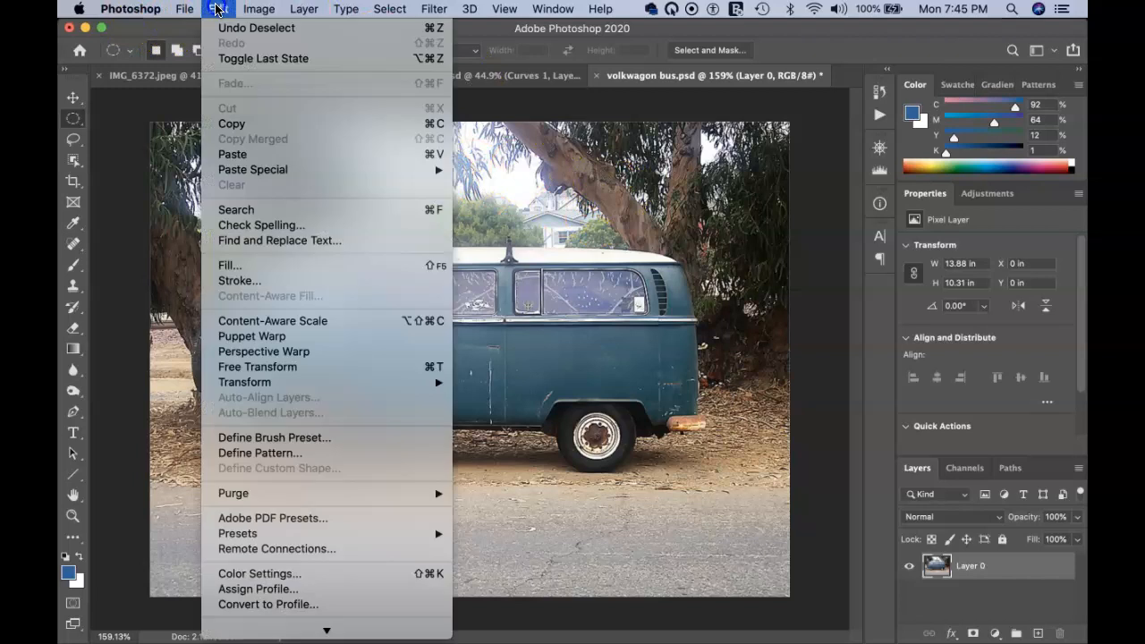
left_click(295, 322)
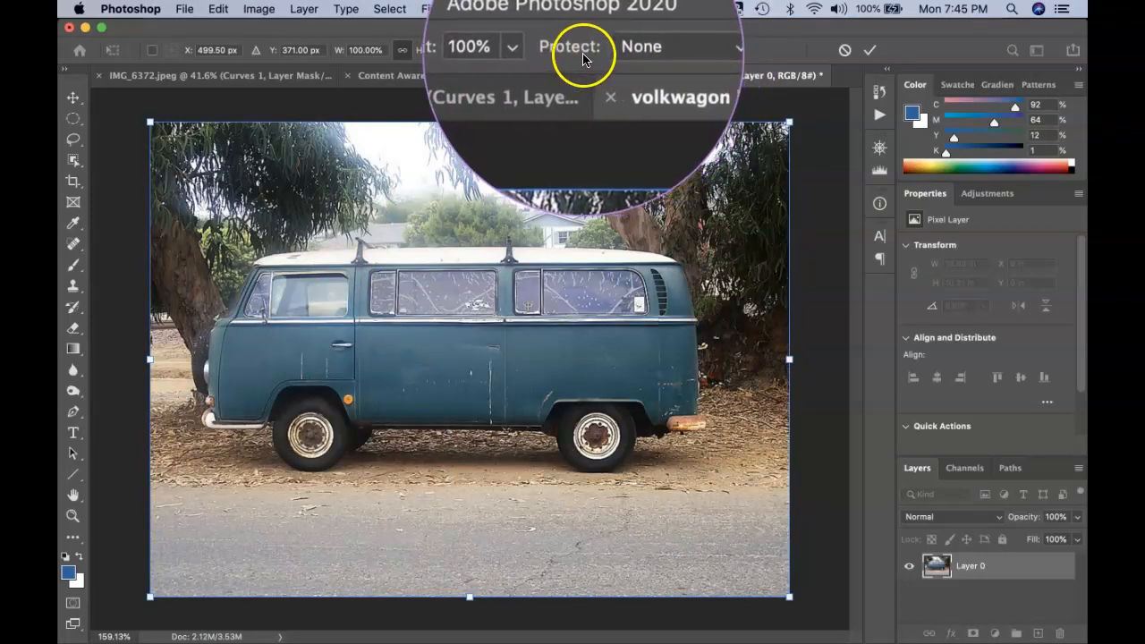
left_click(648, 52)
left_click(642, 78)
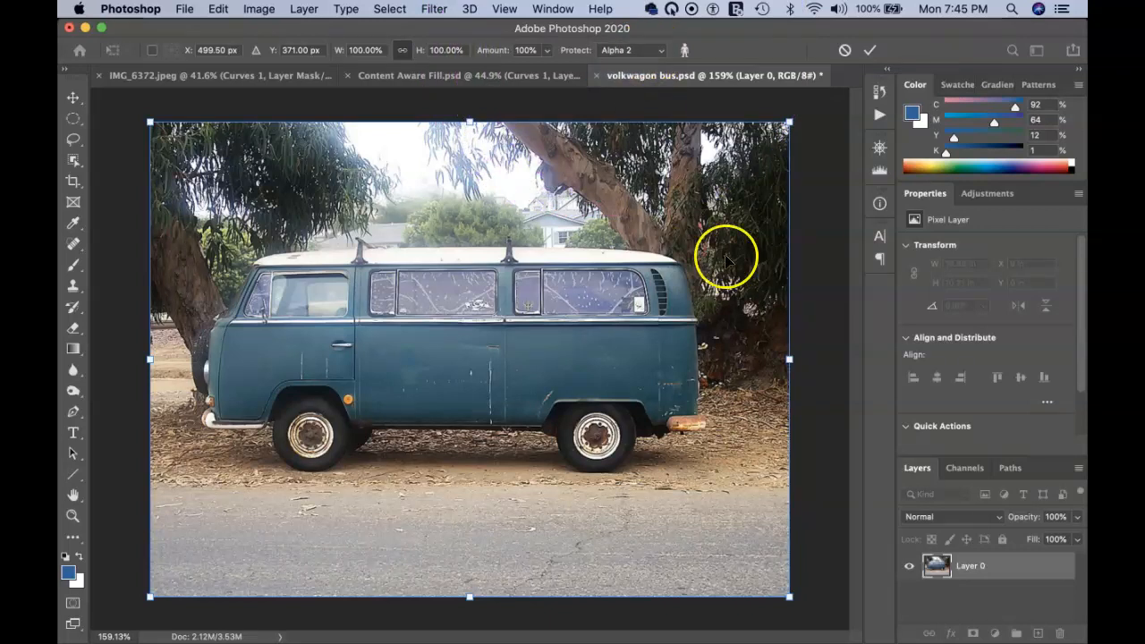
left_click_drag(789, 359, 687, 372)
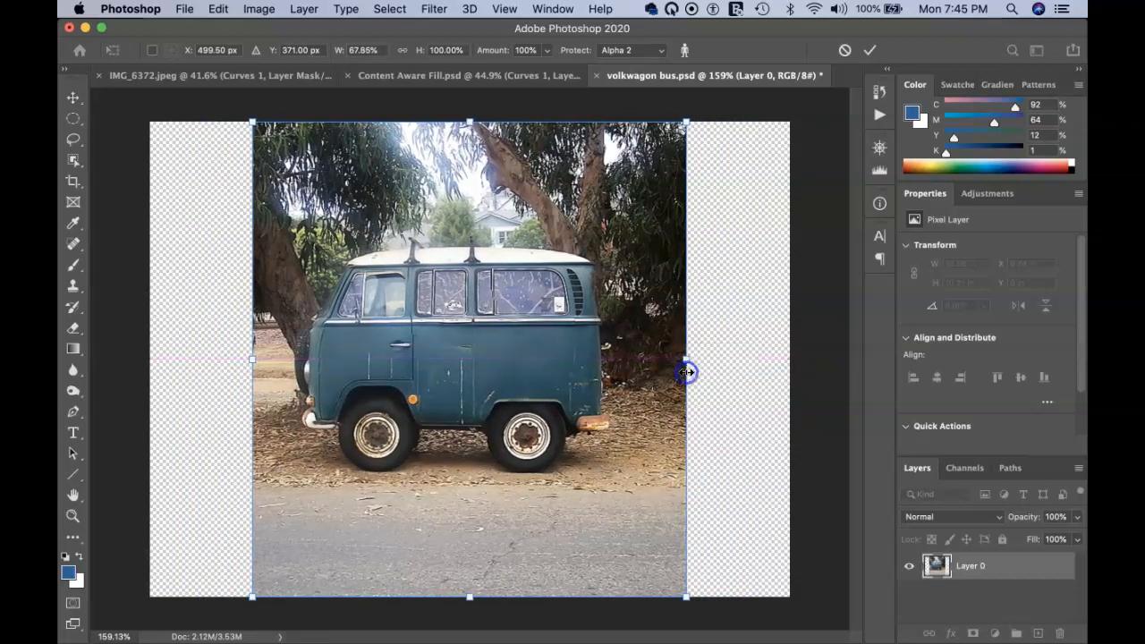
key("Return")
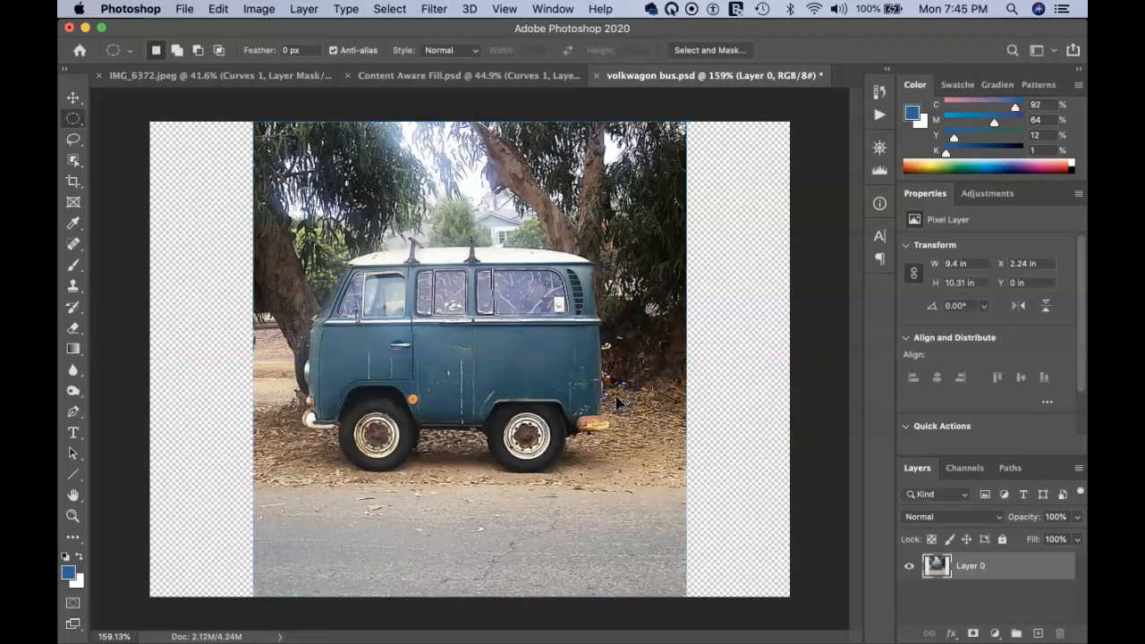
Crop the bus photo equally from both sides to about 9.29 in wide, removing the transparent strips beside the image
key("c")
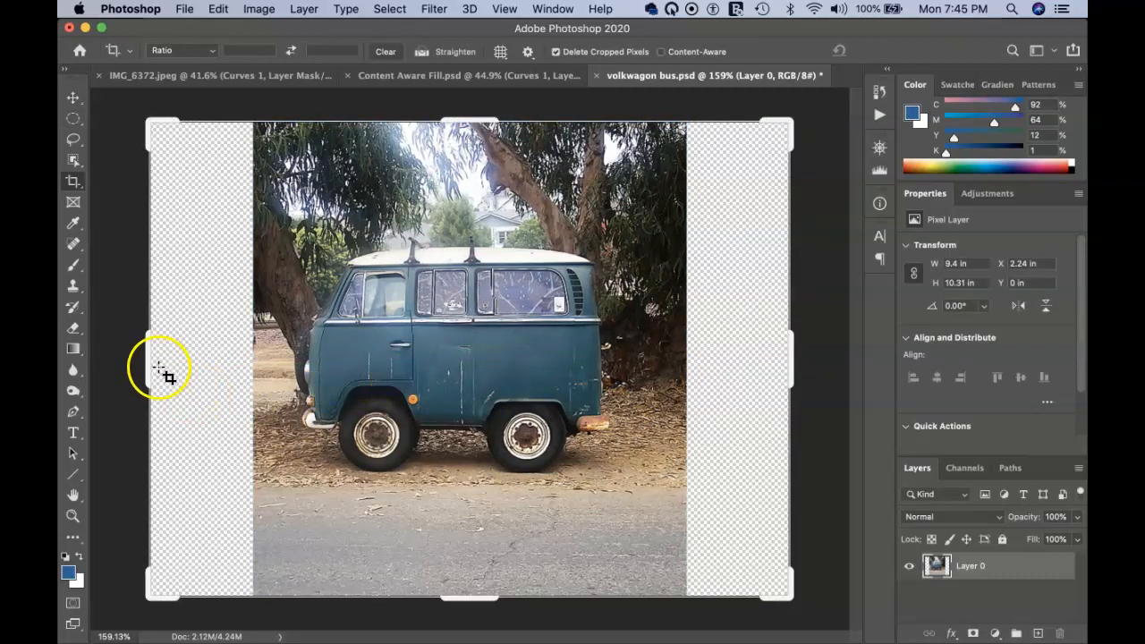
left_click_drag(144, 359, 251, 359)
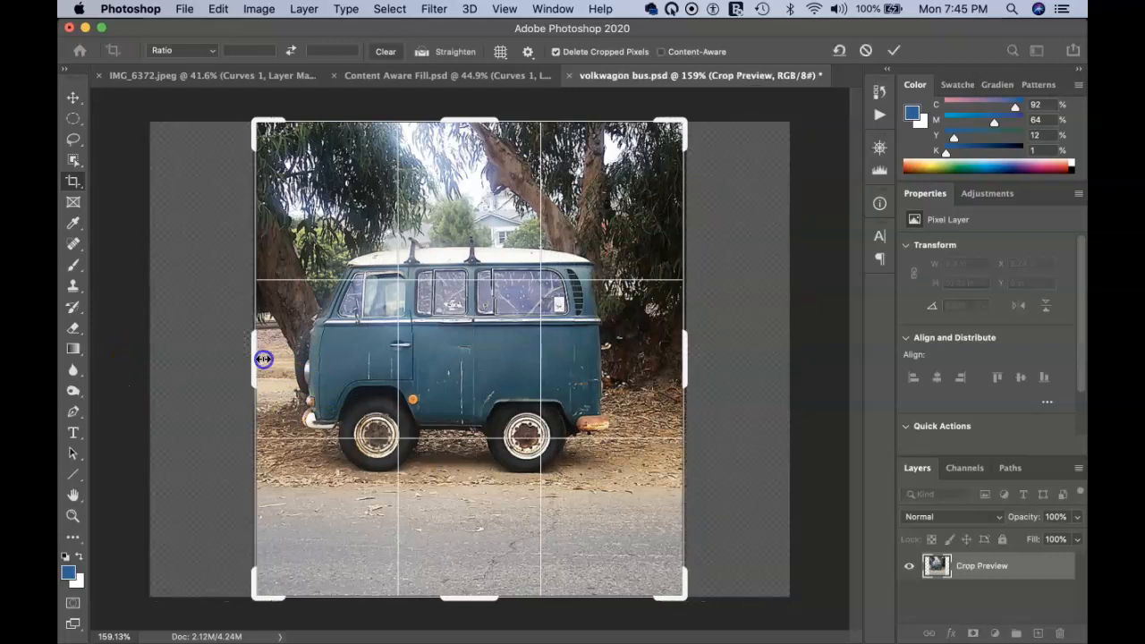
double_click(353, 393)
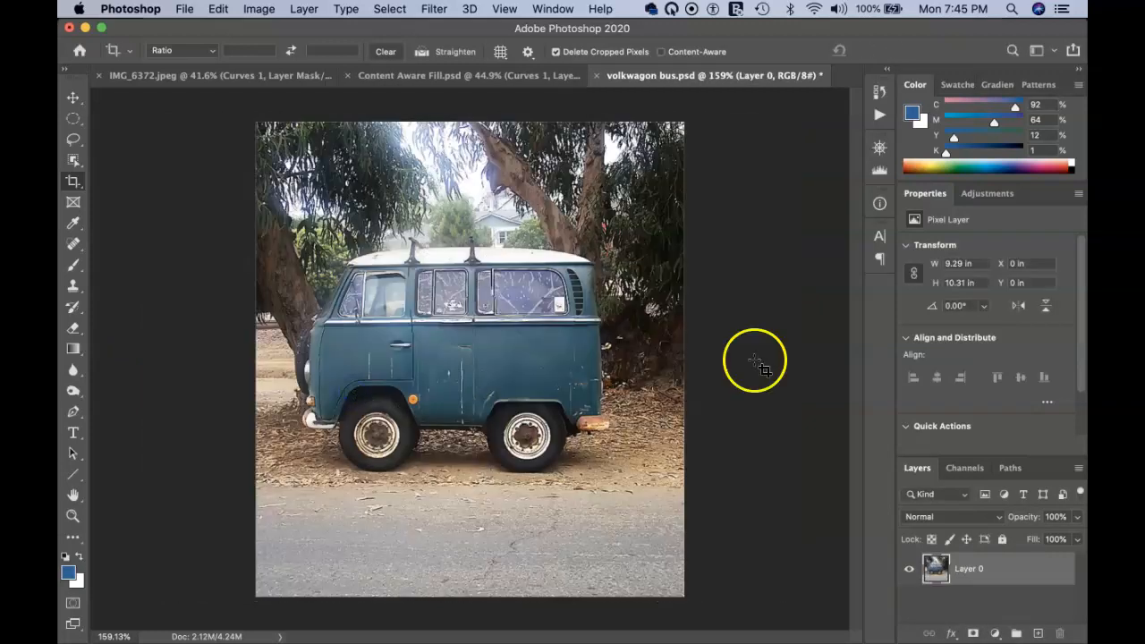